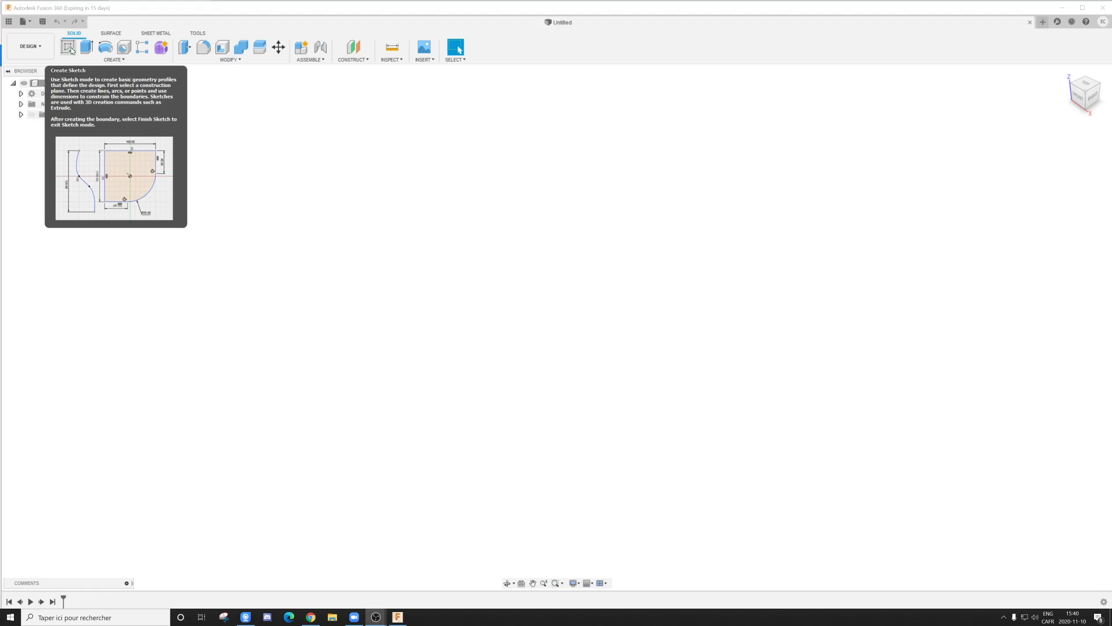
Step: Start a new sketch on the horizontal XY origin plane, using the top view
click(71, 51)
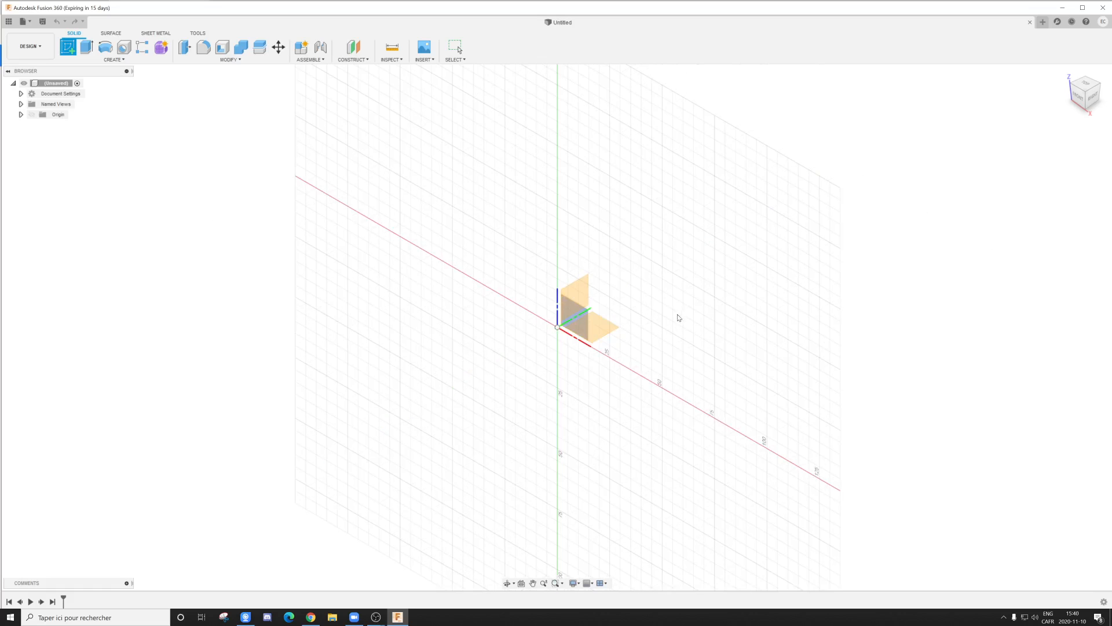
click(1087, 85)
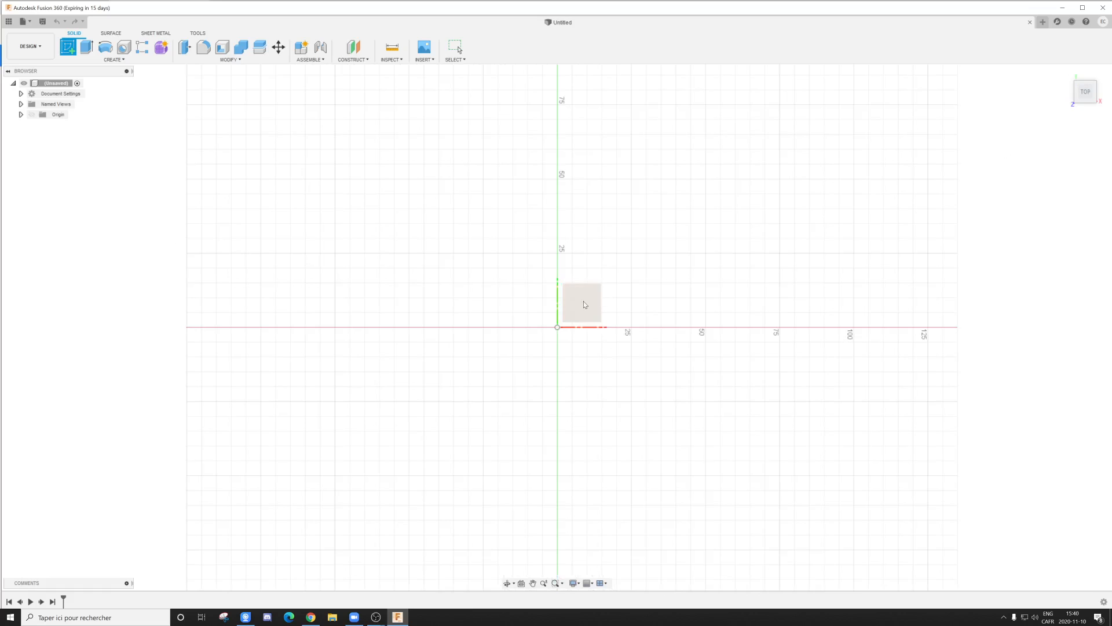
click(589, 300)
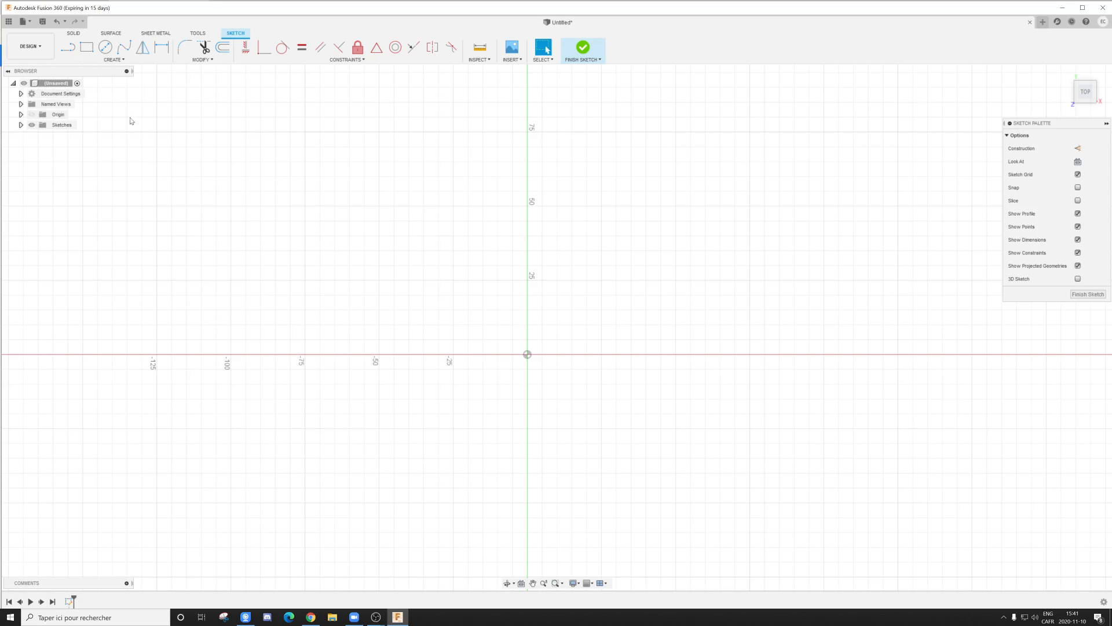
Step: Draw a 10 mm by 10 mm center rectangle centred on the sketch origin
click(113, 59)
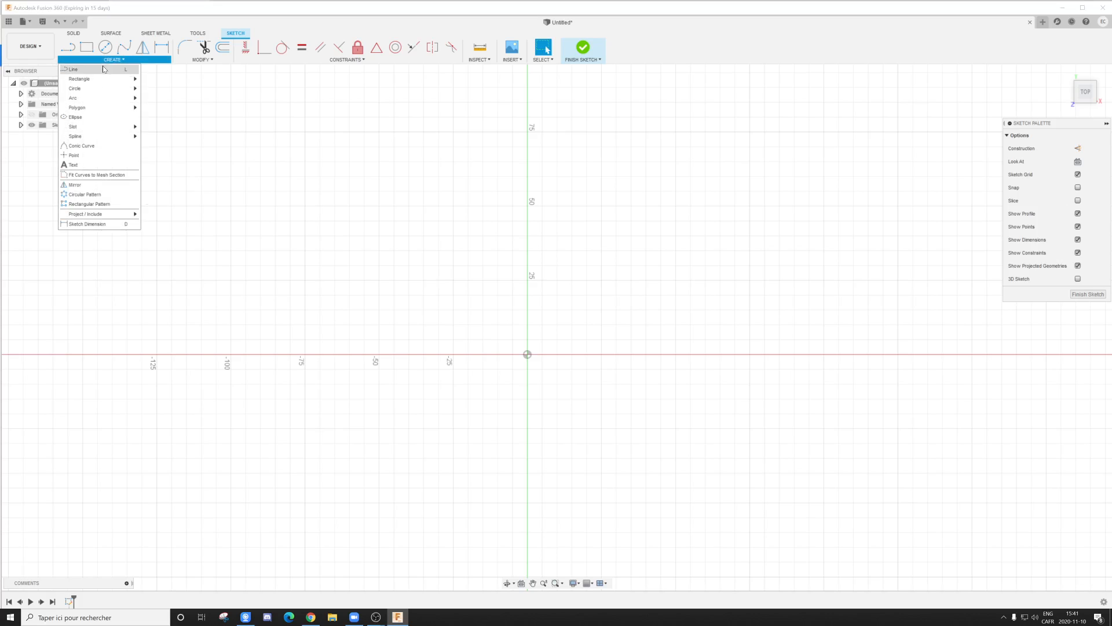
mouse_move(95, 81)
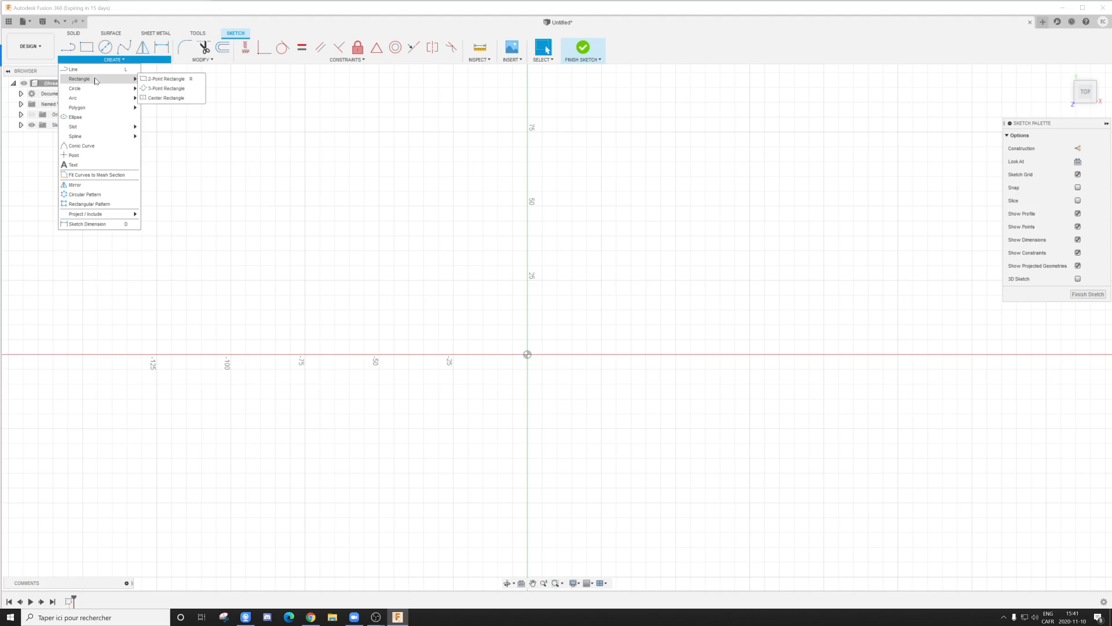
click(155, 99)
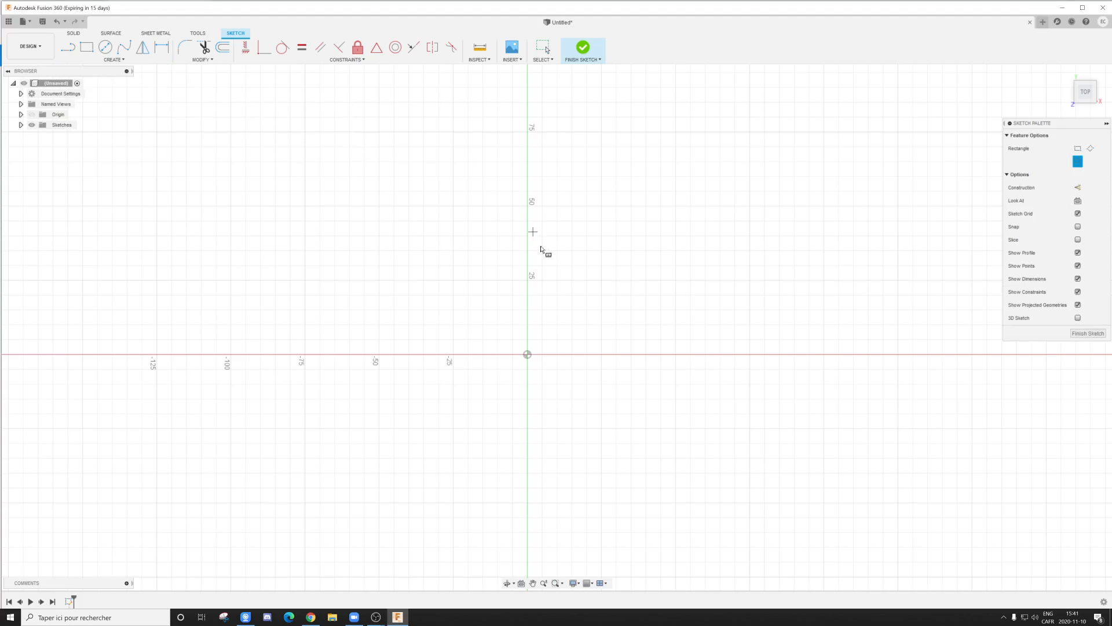
click(527, 354)
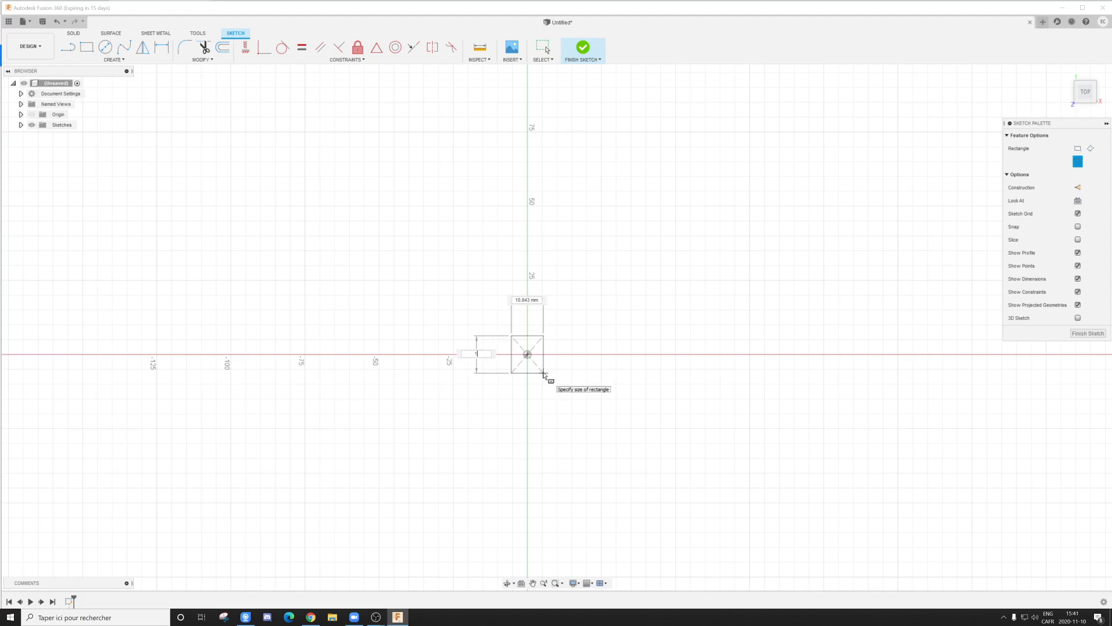
text(10)
key(Tab)
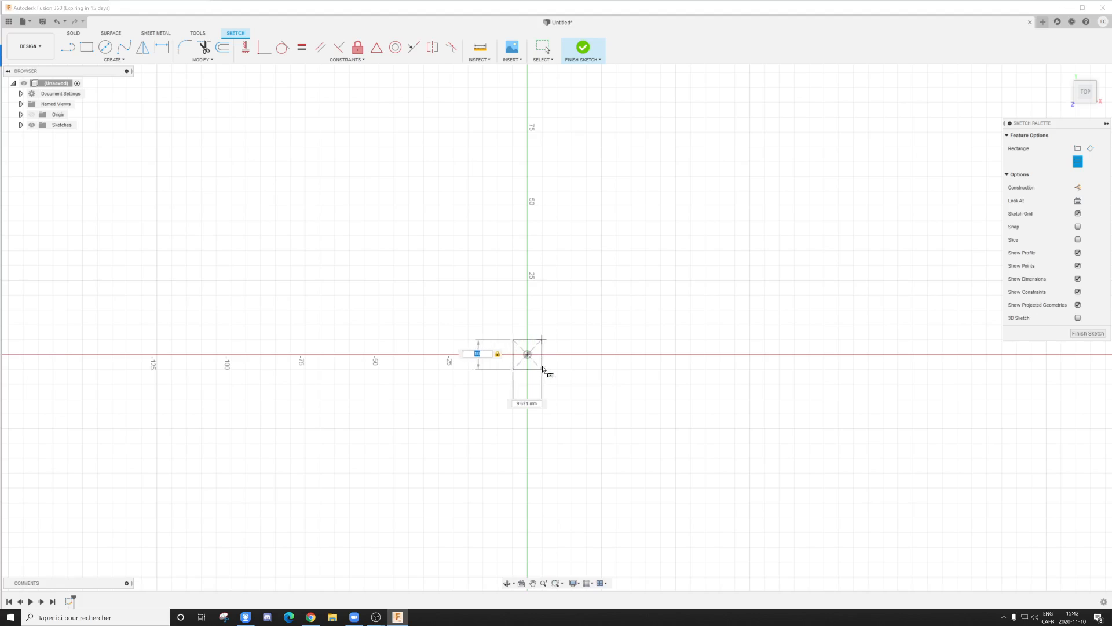
key(Tab)
text(10)
key(Return)
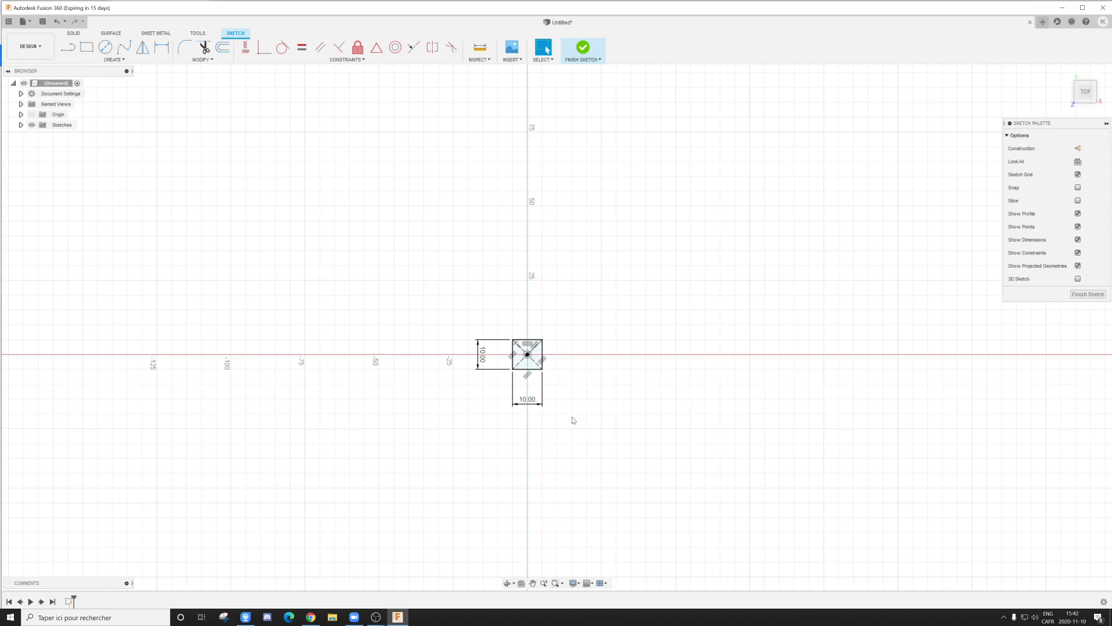
Step: Draw a 10 mm horizontal line above the square, starting in line with the square's left edge
scroll(573, 420, up, 5)
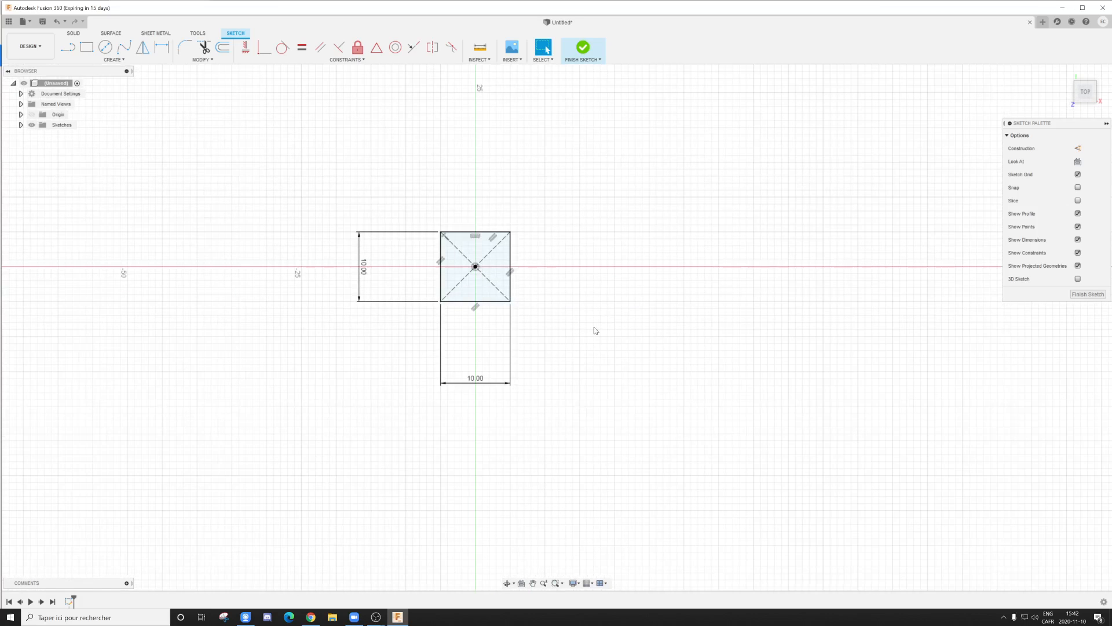
middle_drag(594, 330, 675, 336)
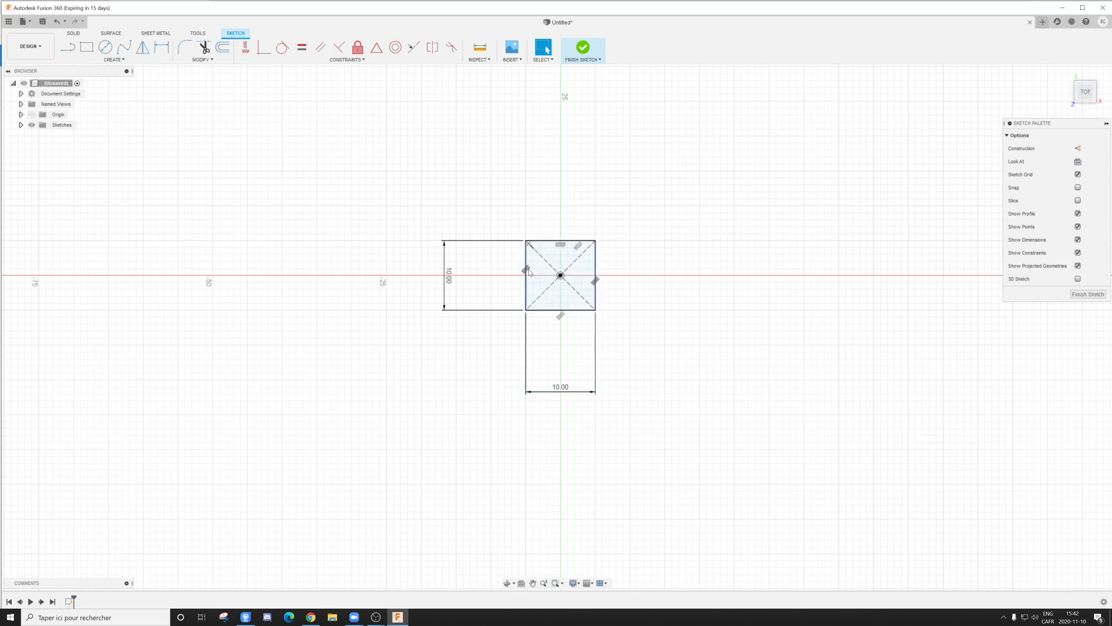
scroll(661, 317, up, 3)
mouse_move(632, 318)
middle_down()
mouse_move(682, 310)
mouse_move(631, 321)
middle_up()
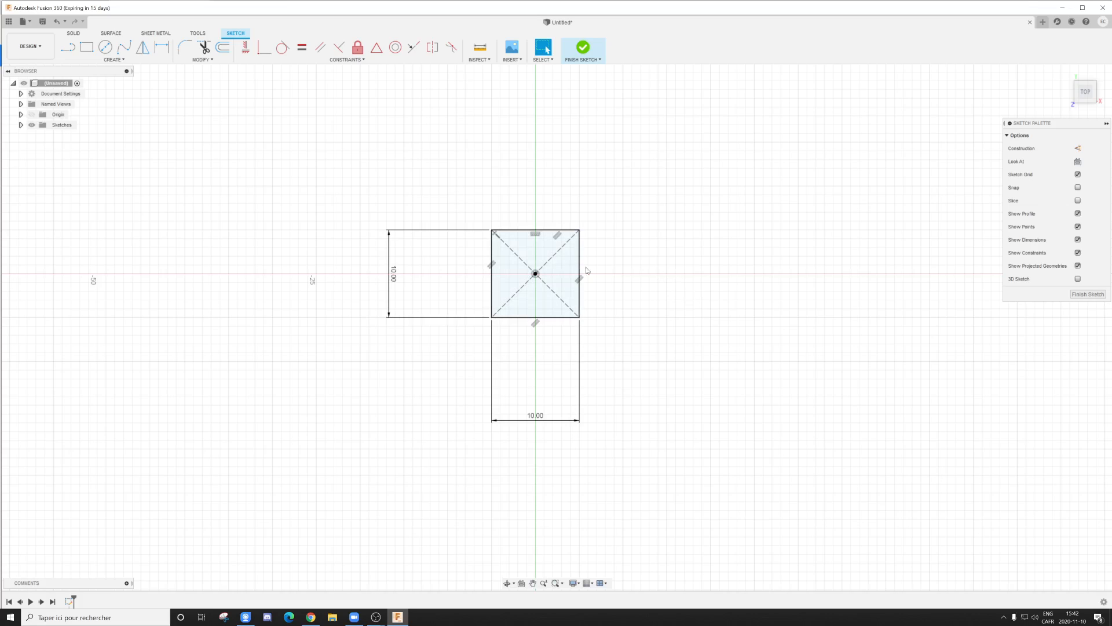
scroll(586, 270, down, 3)
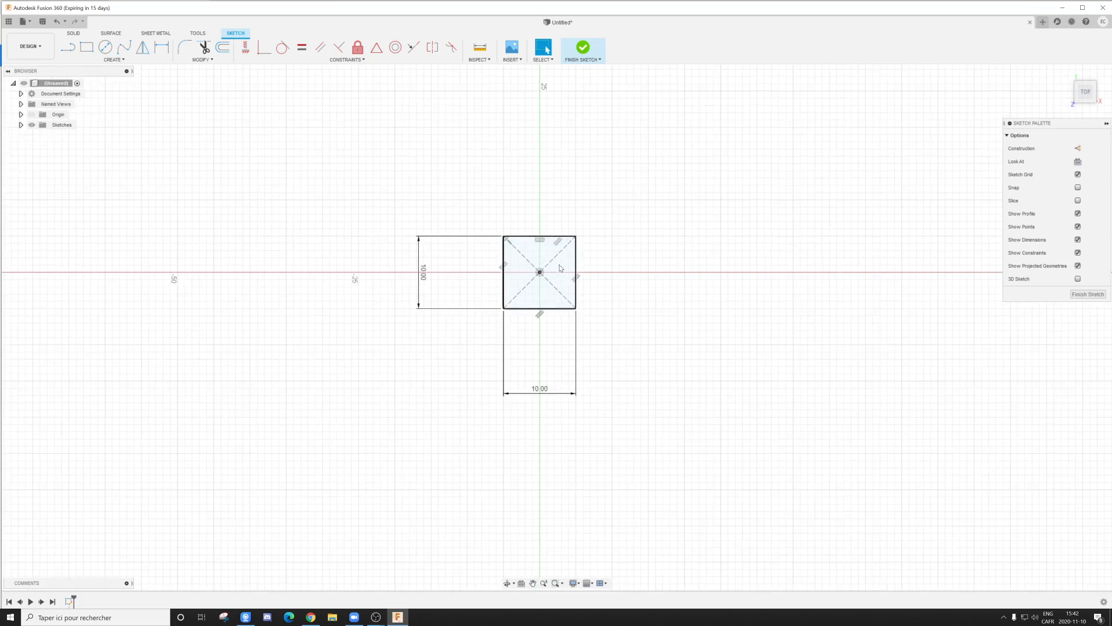
click(87, 62)
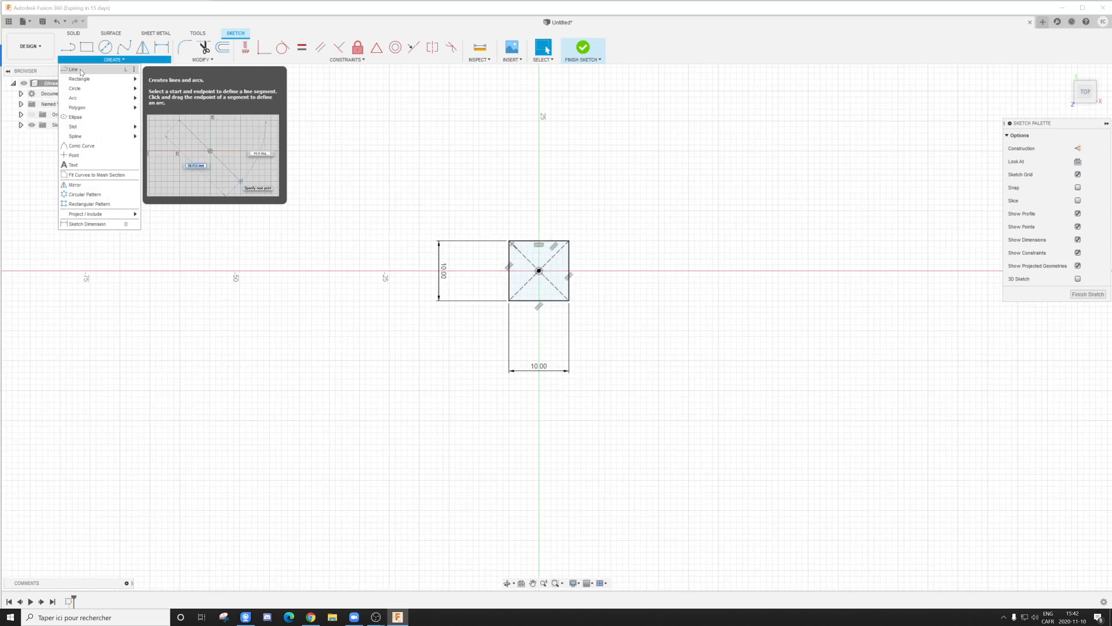
click(81, 71)
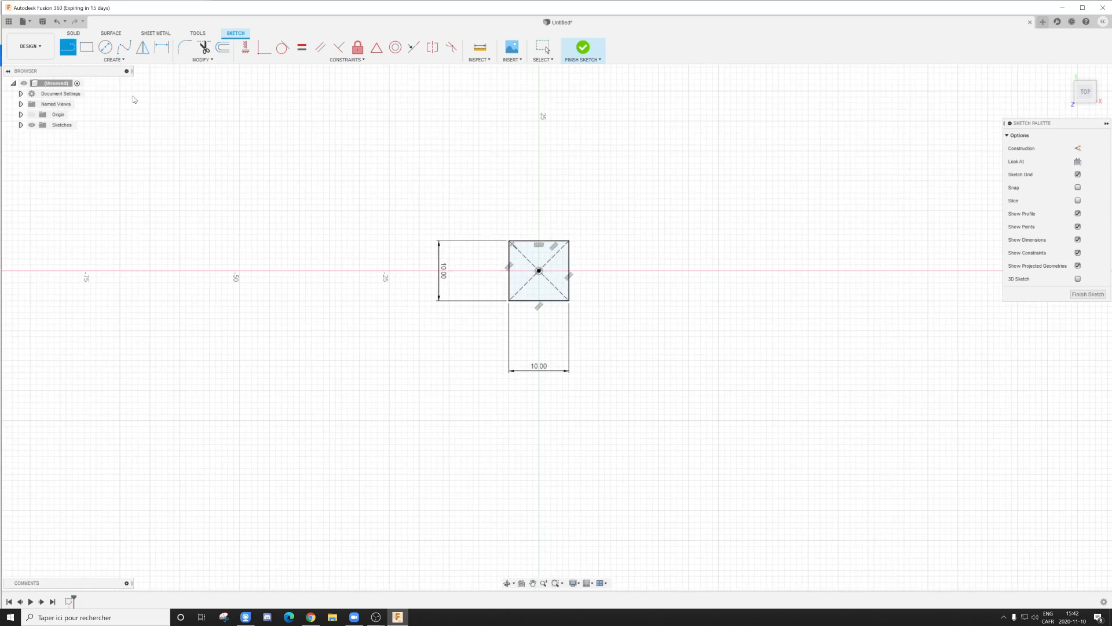
click(508, 122)
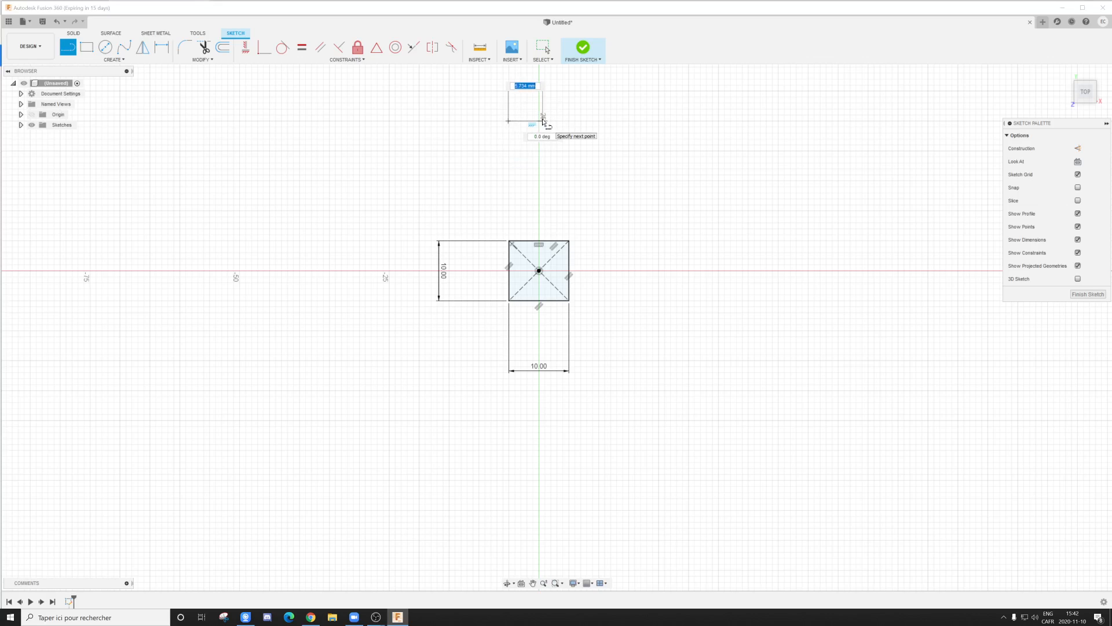
text(10)
key(Tab)
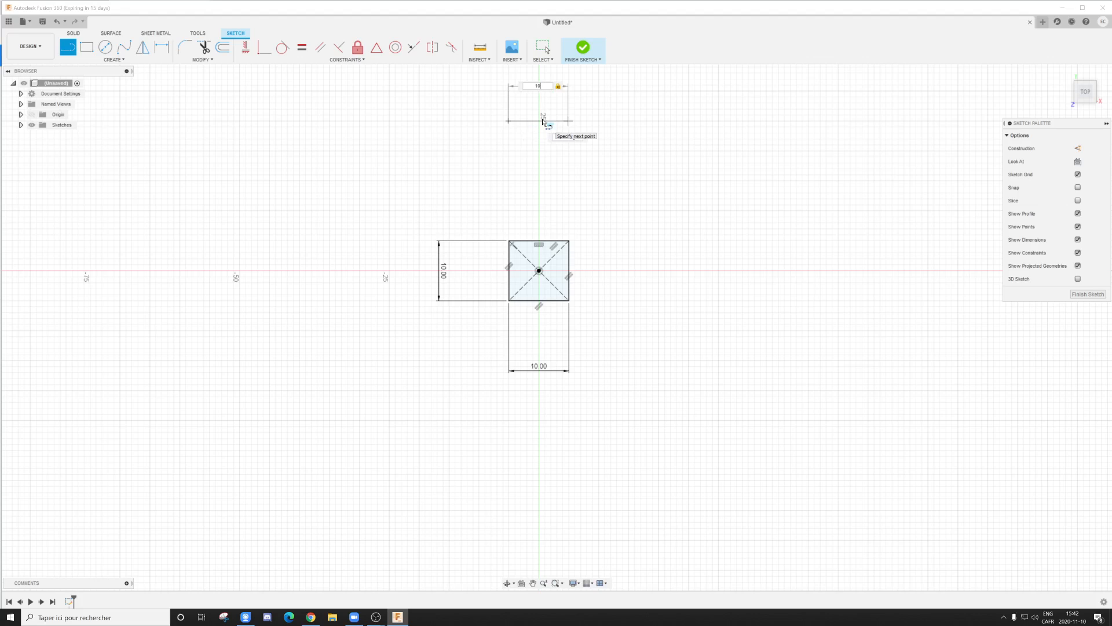
click(568, 122)
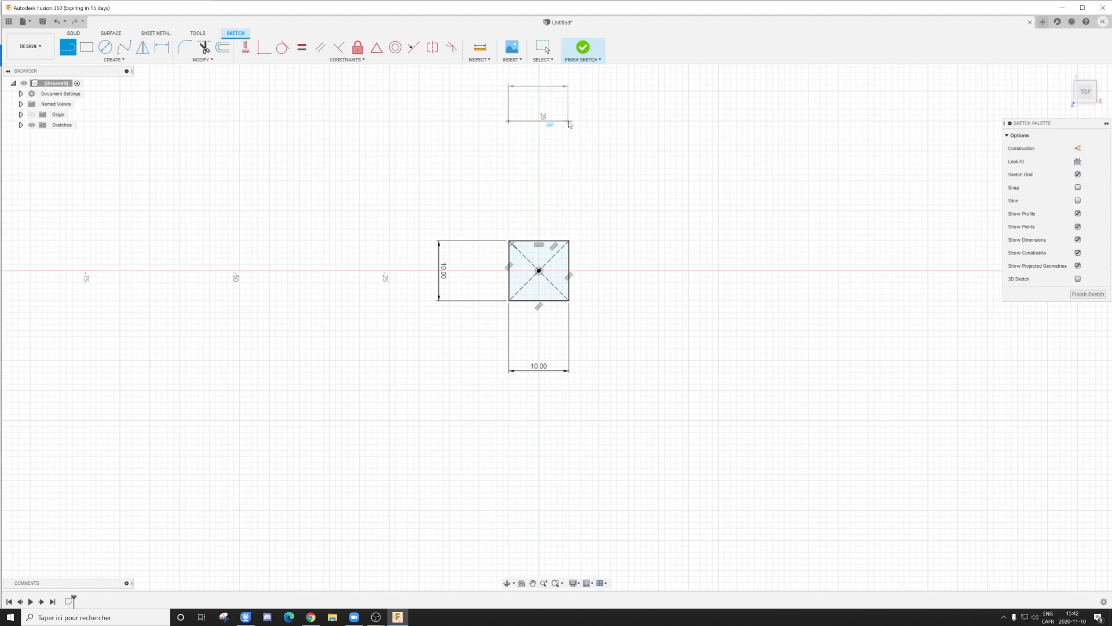
key(Escape)
Step: Draw a 10 mm vertical line downward from the right end of the upper horizontal line
key(l)
click(568, 120)
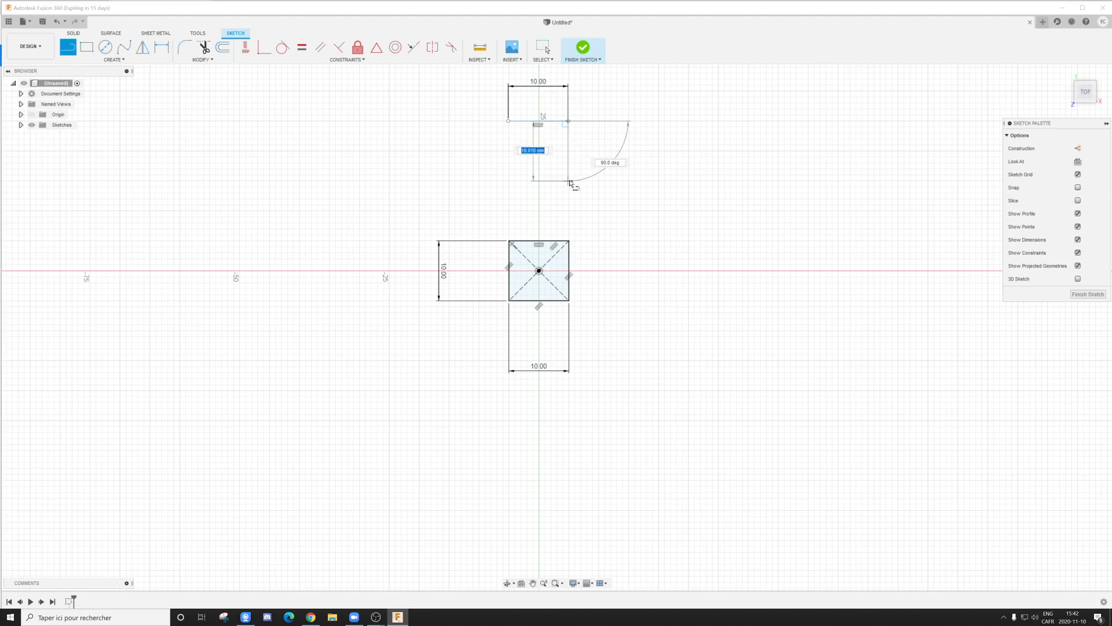
text(10)
key(Return)
key(Escape)
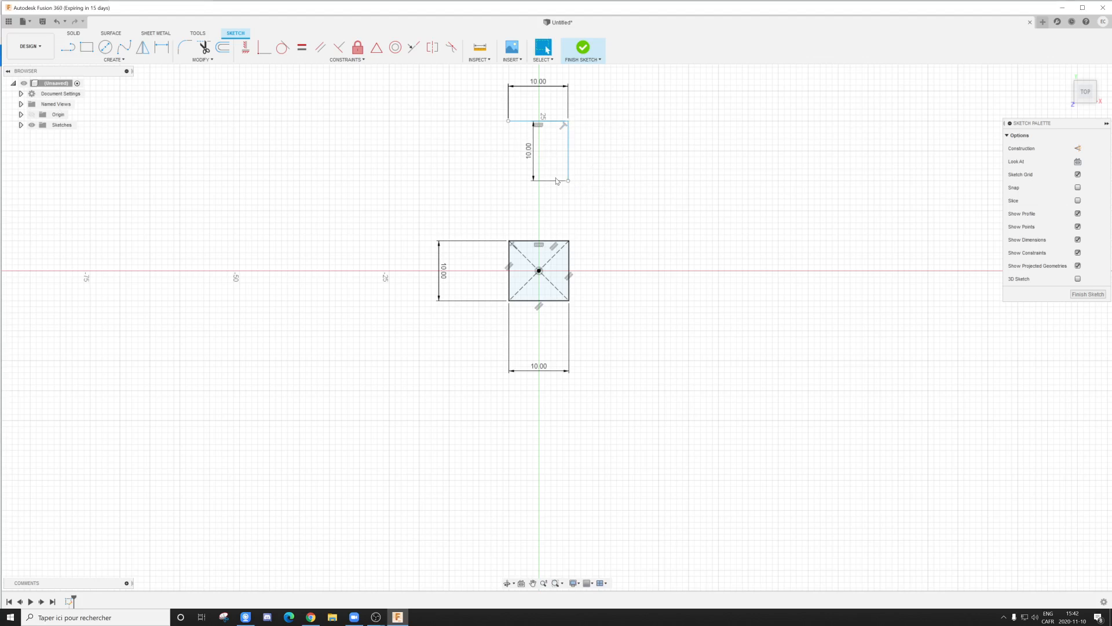
Step: Draw a 10 mm horizontal line leftward from the lower end of the vertical line
key(l)
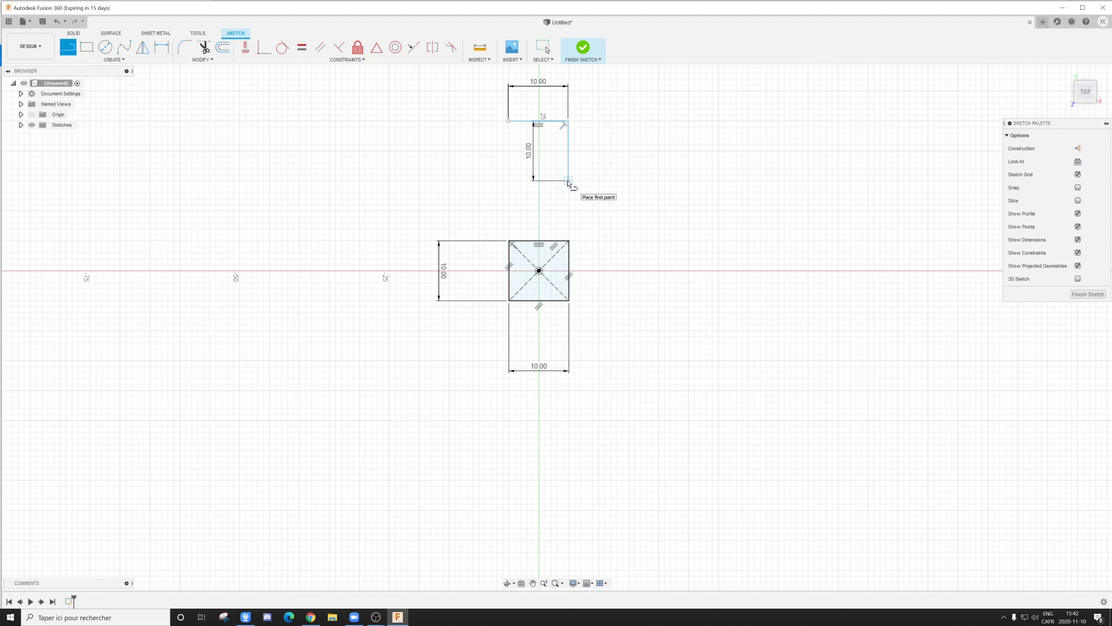
drag(568, 182, 506, 182)
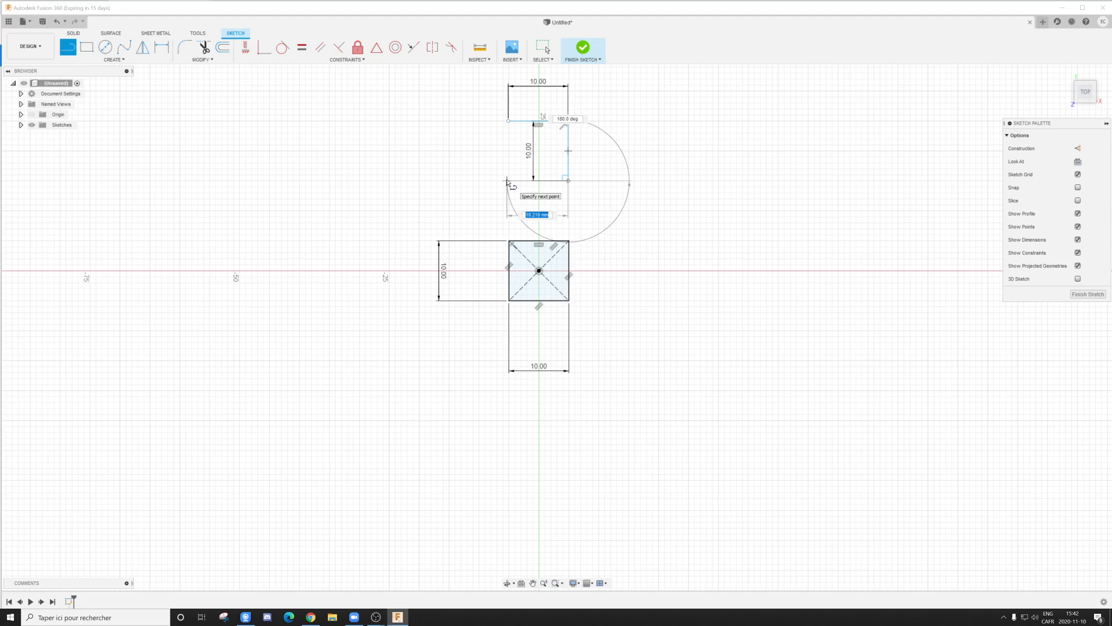
text(10)
key(Return)
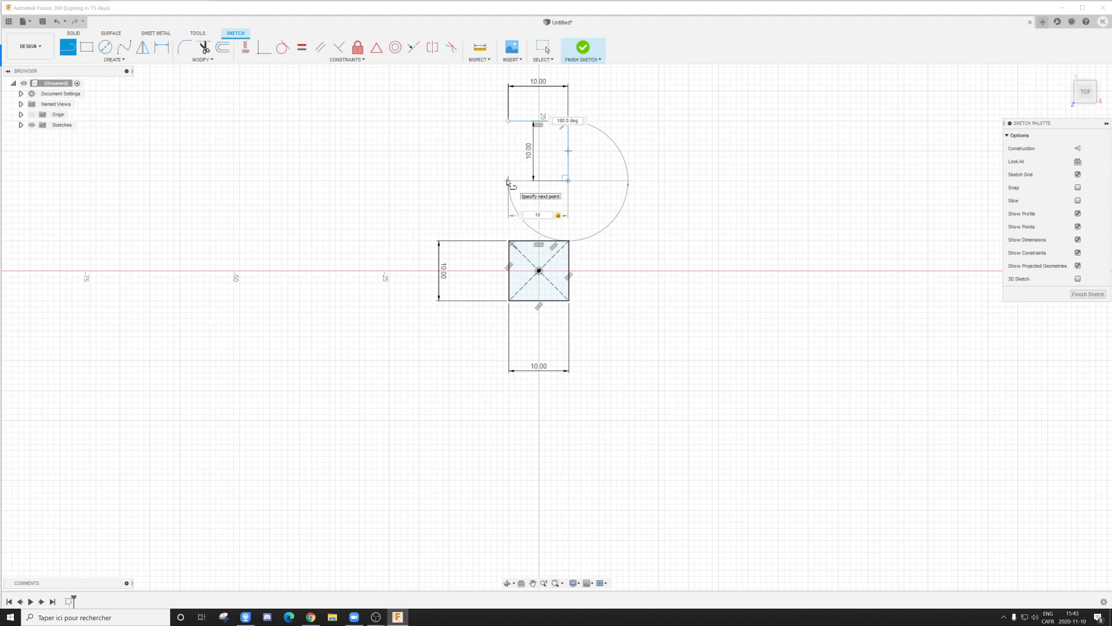
key(Escape)
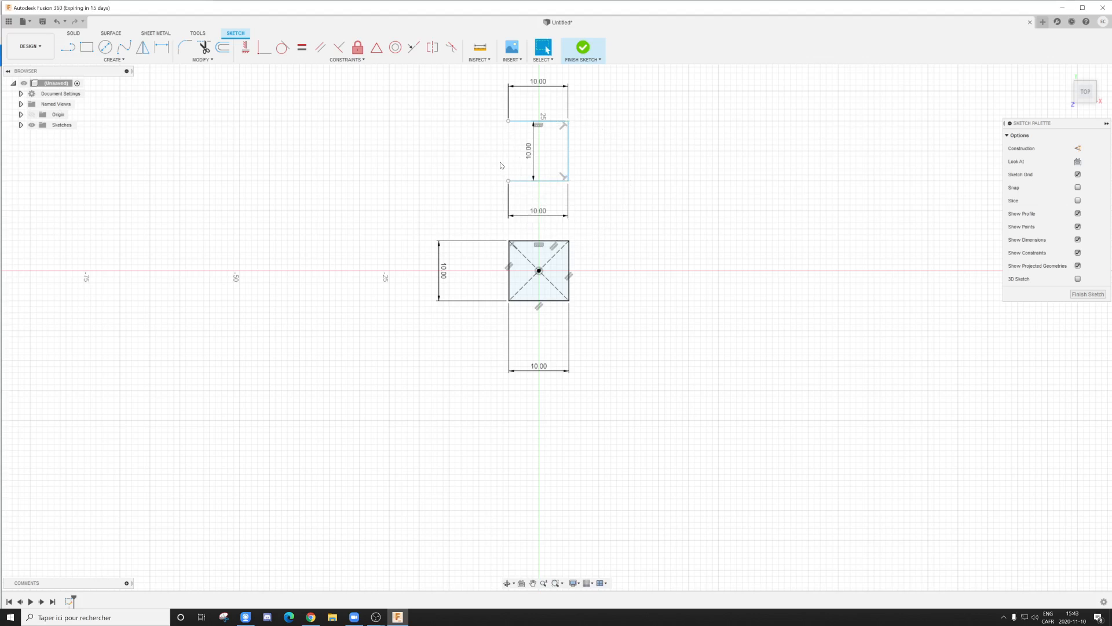
Step: Close the upper square with a line joining the open left ends of its two horizontal lines
key(l)
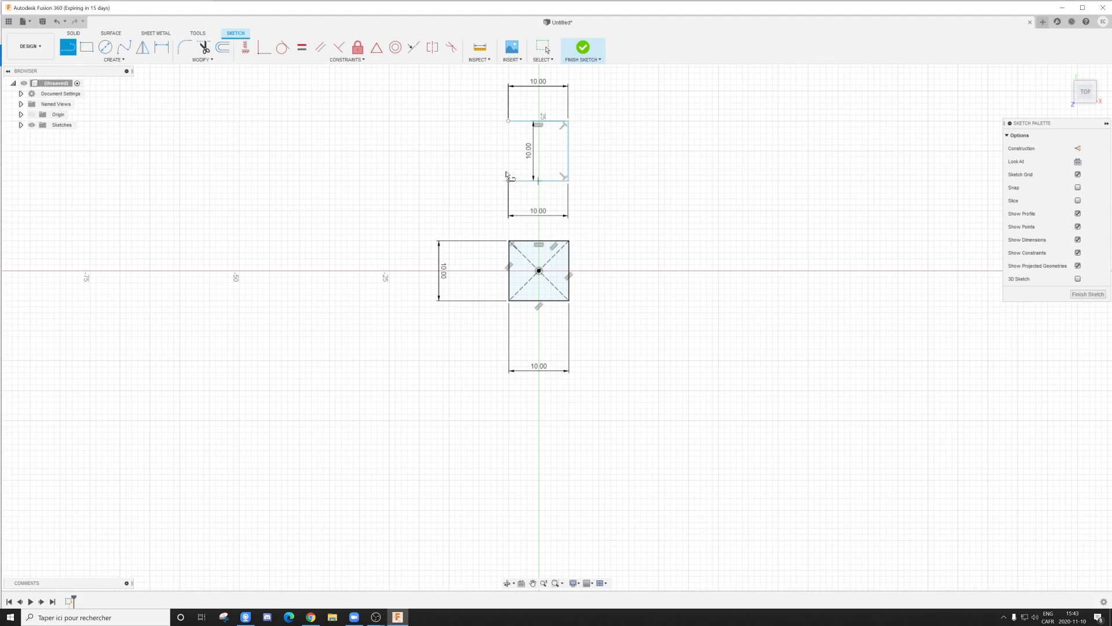
click(508, 179)
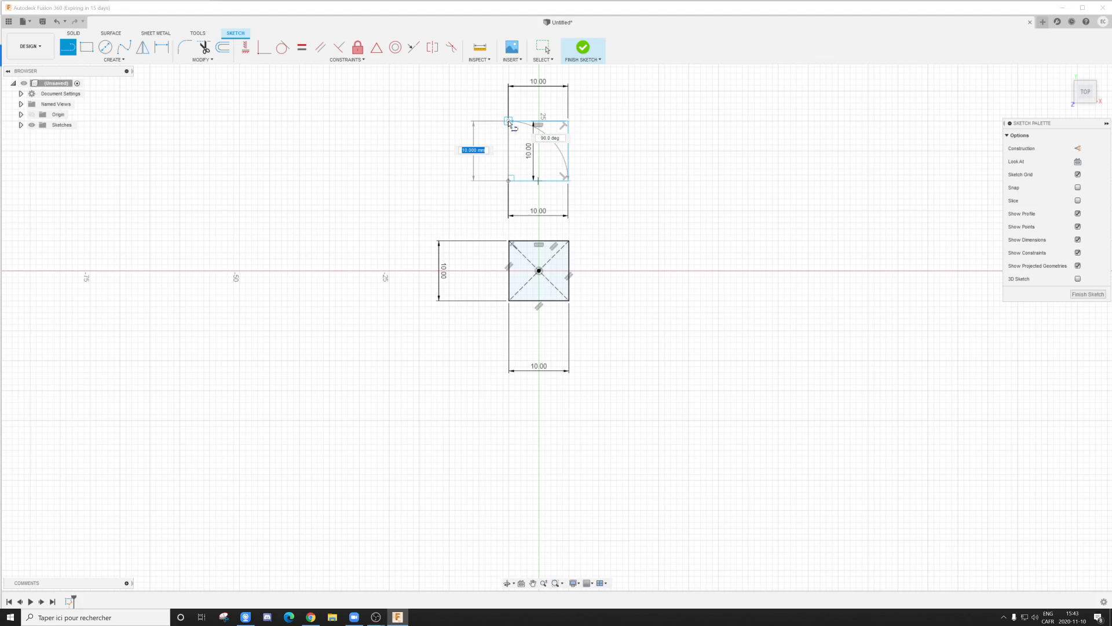
click(508, 122)
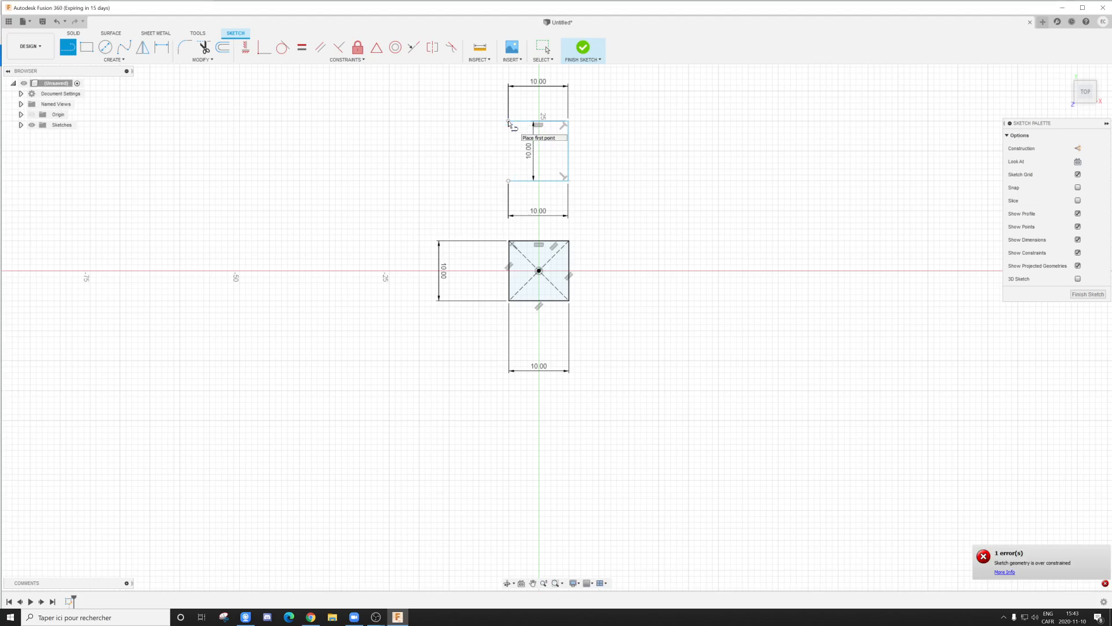
click(509, 179)
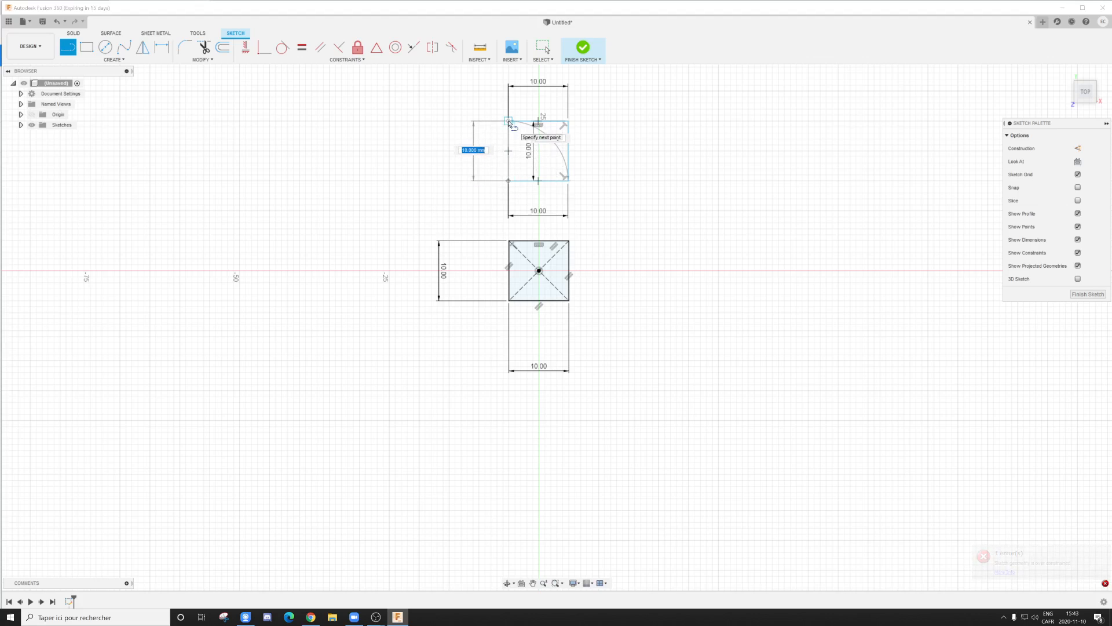
click(508, 121)
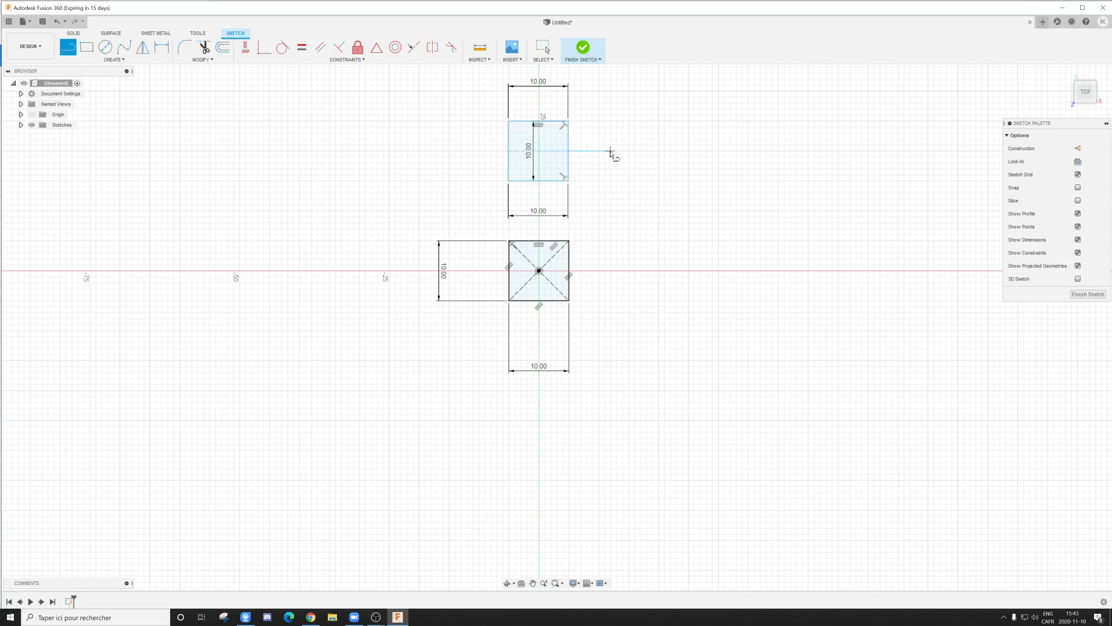
key(Escape)
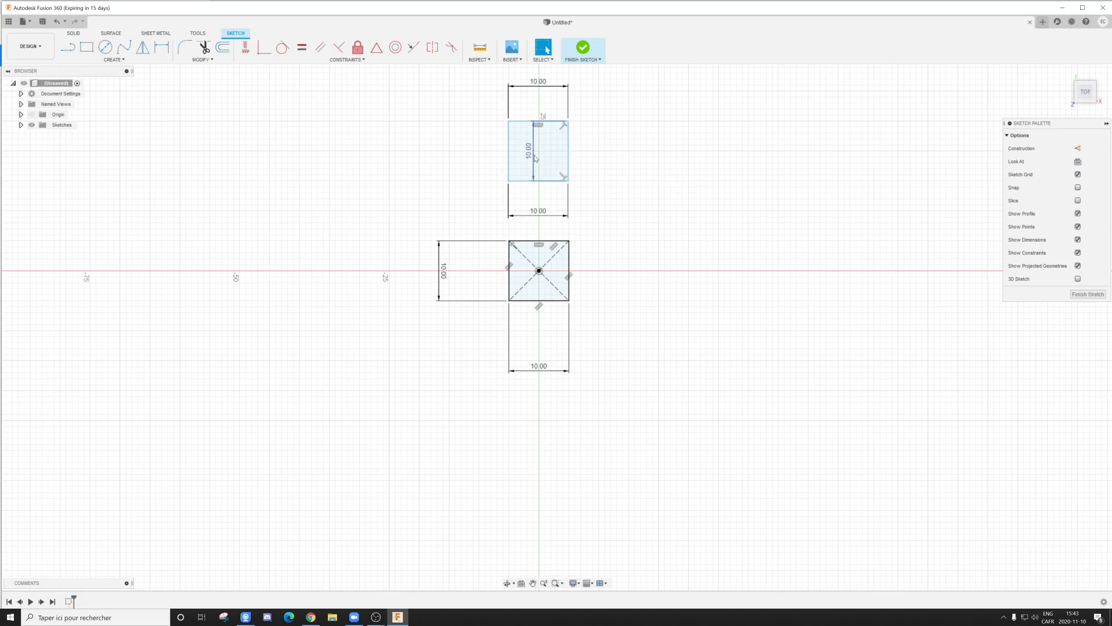
Step: Move the upper square's height dimension outside its left edge and add a driven dimension to its right edge
drag(535, 157, 486, 157)
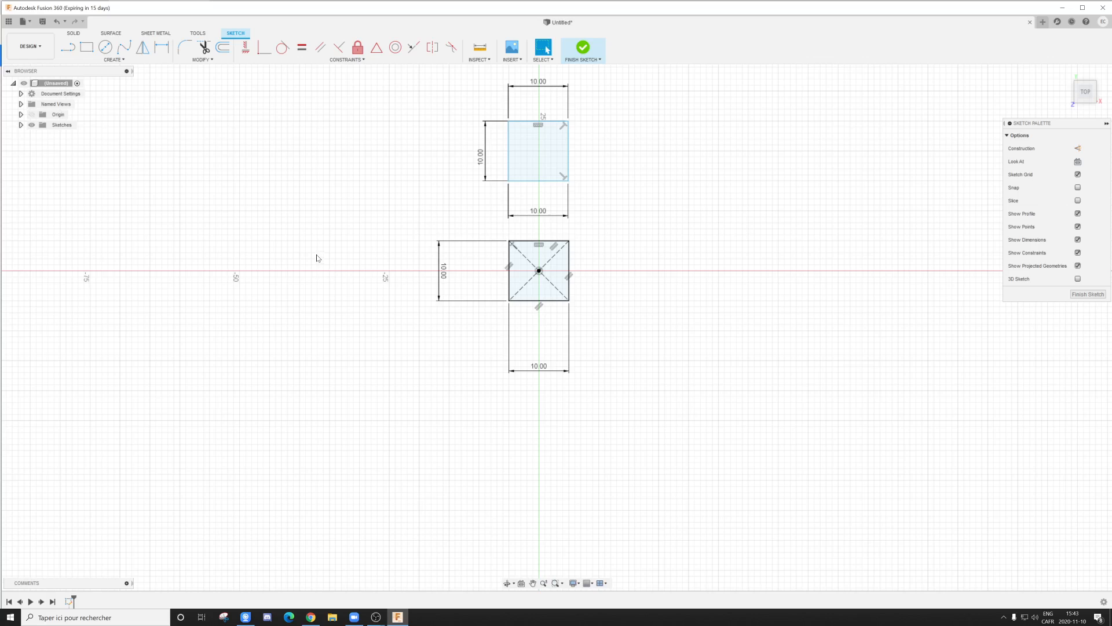
key(d)
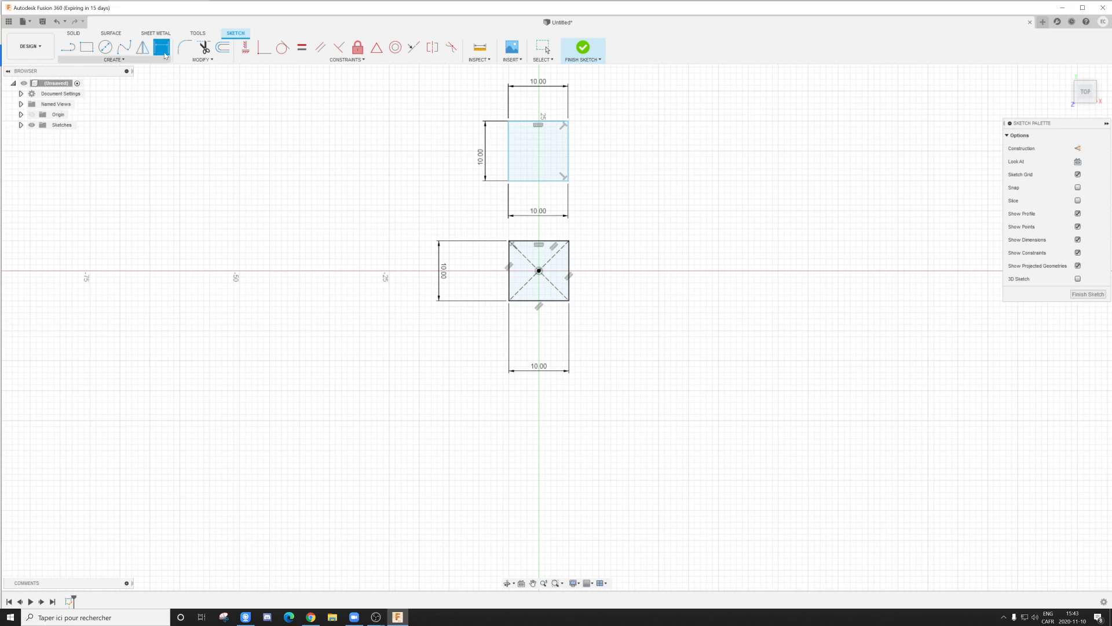
click(567, 160)
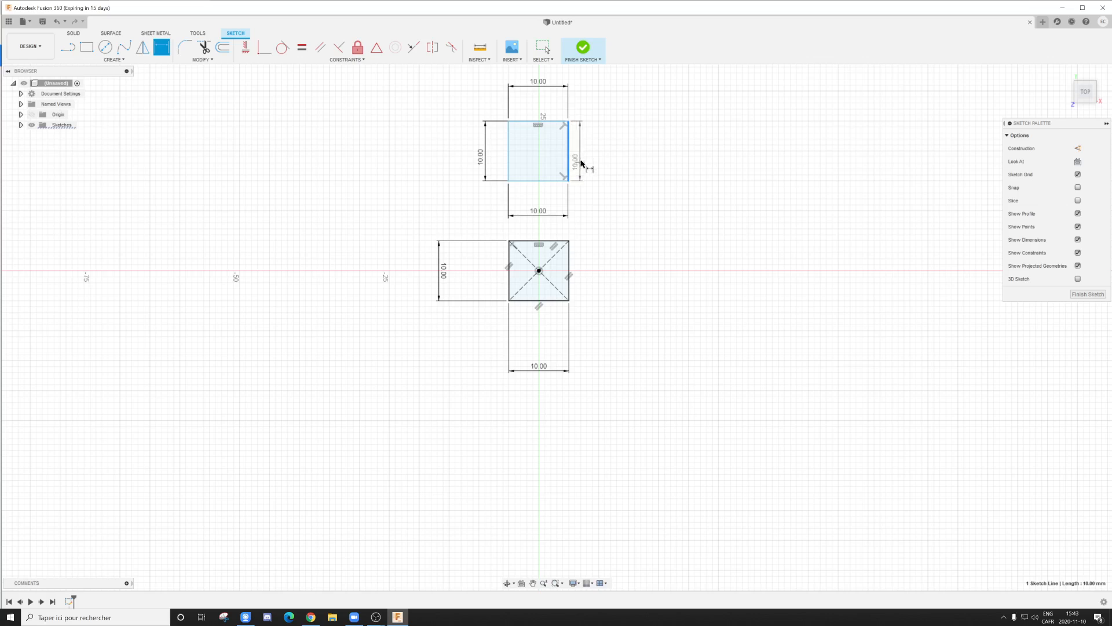
click(626, 154)
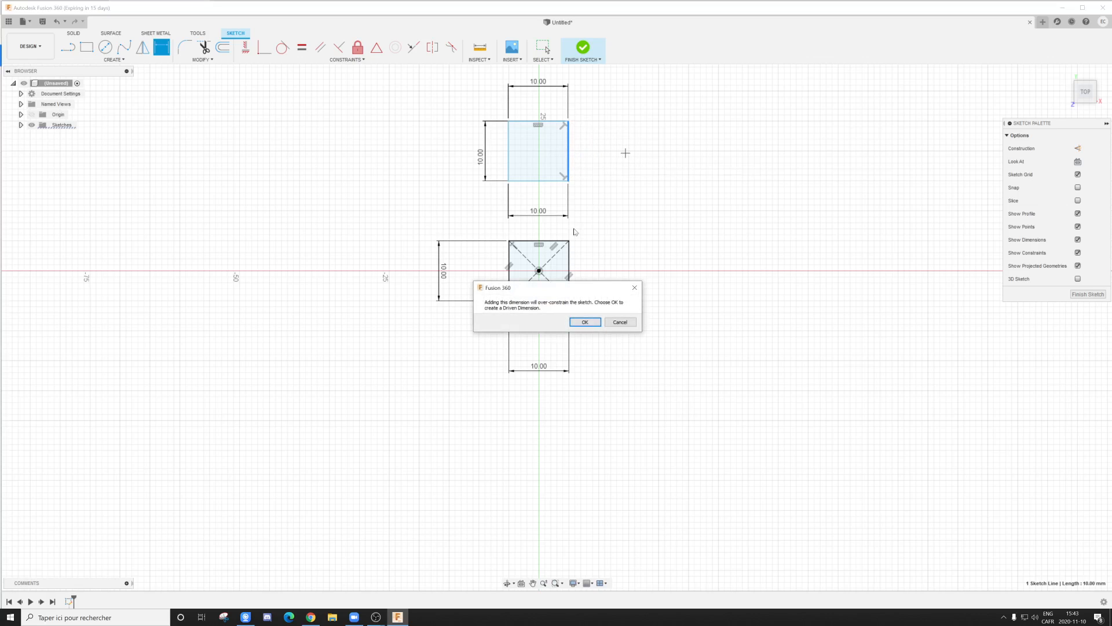
click(585, 322)
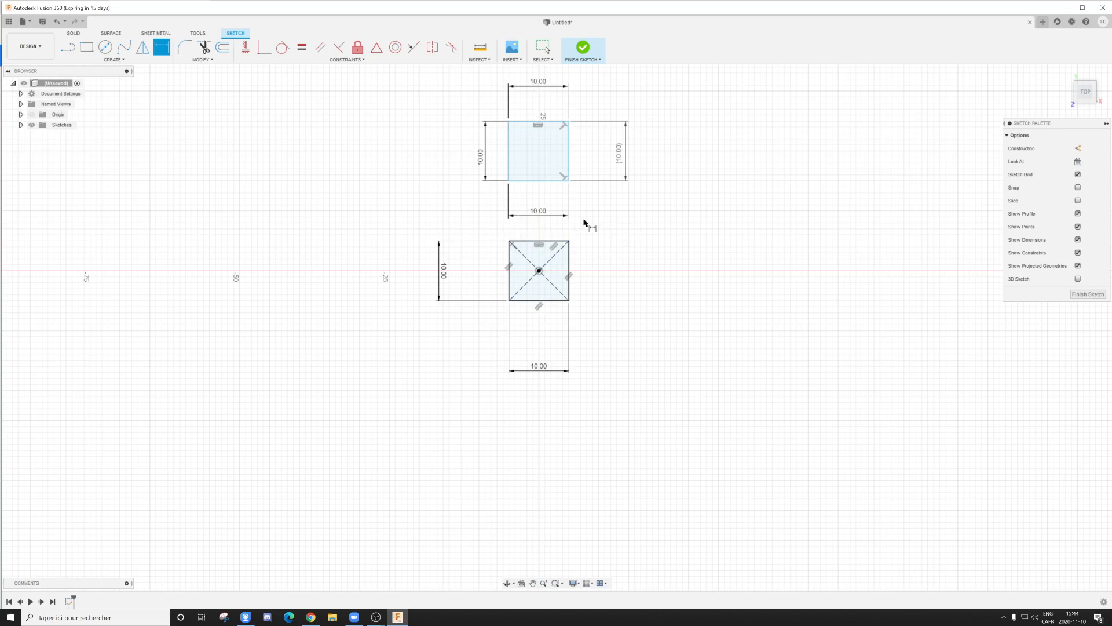
Step: Delete all four lines of the upper square, leaving only the square centred on the origin
key(Escape)
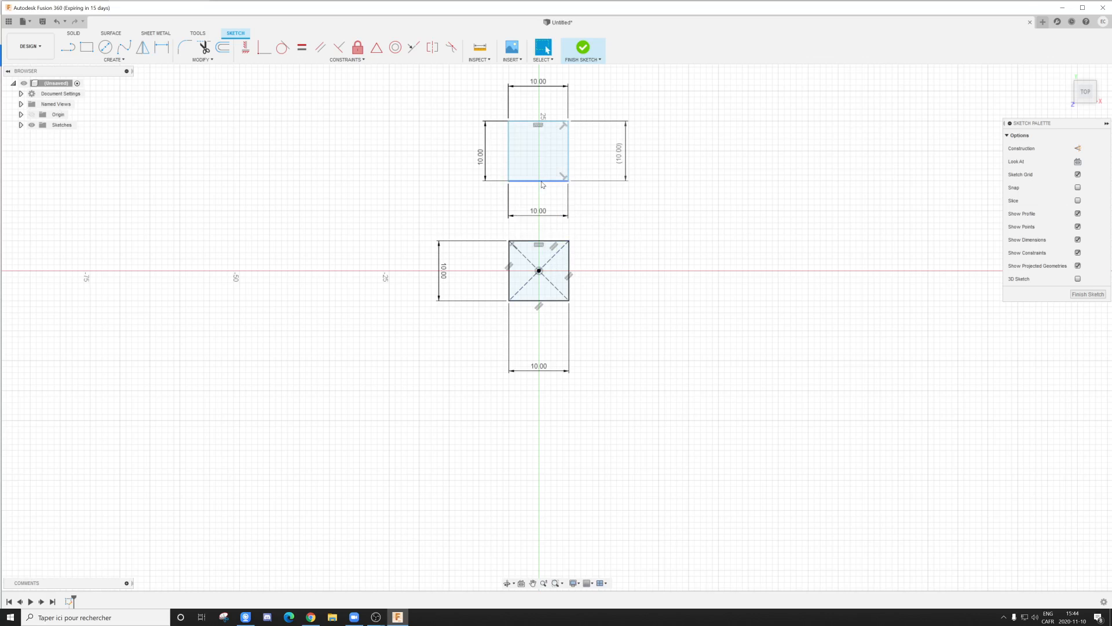
click(542, 181)
key(Delete)
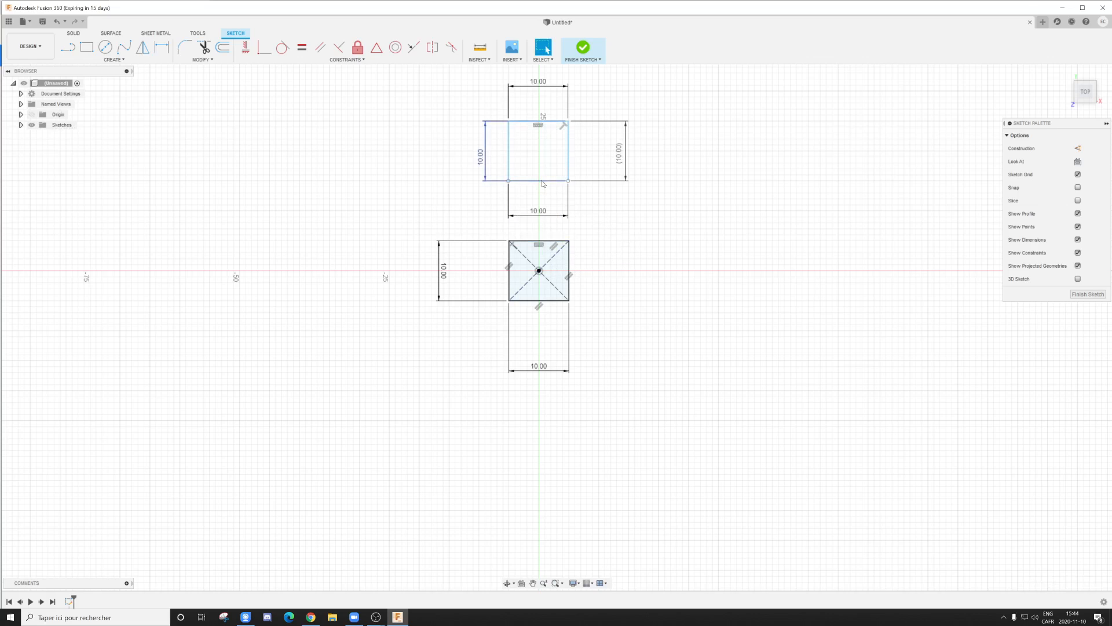
click(510, 170)
key(Delete)
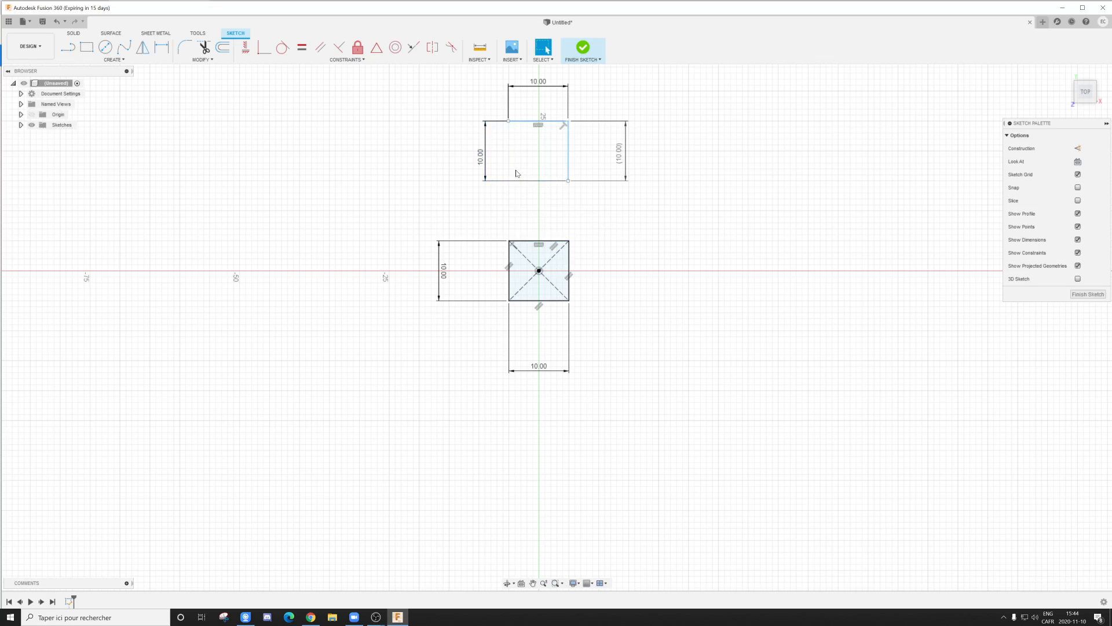
click(527, 121)
key(Delete)
click(567, 147)
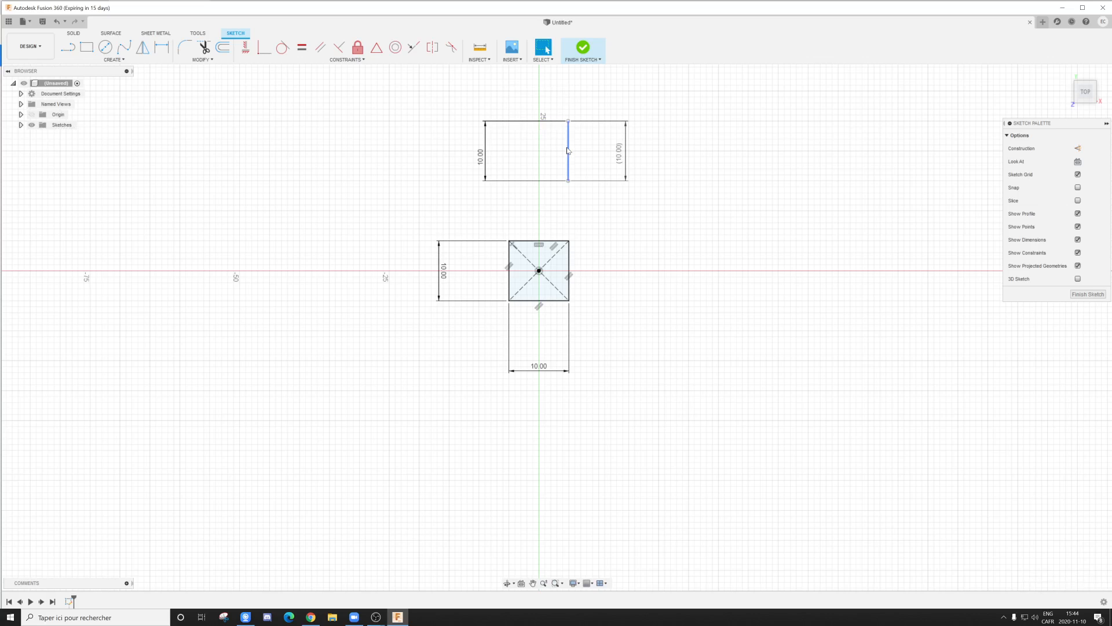
key(Delete)
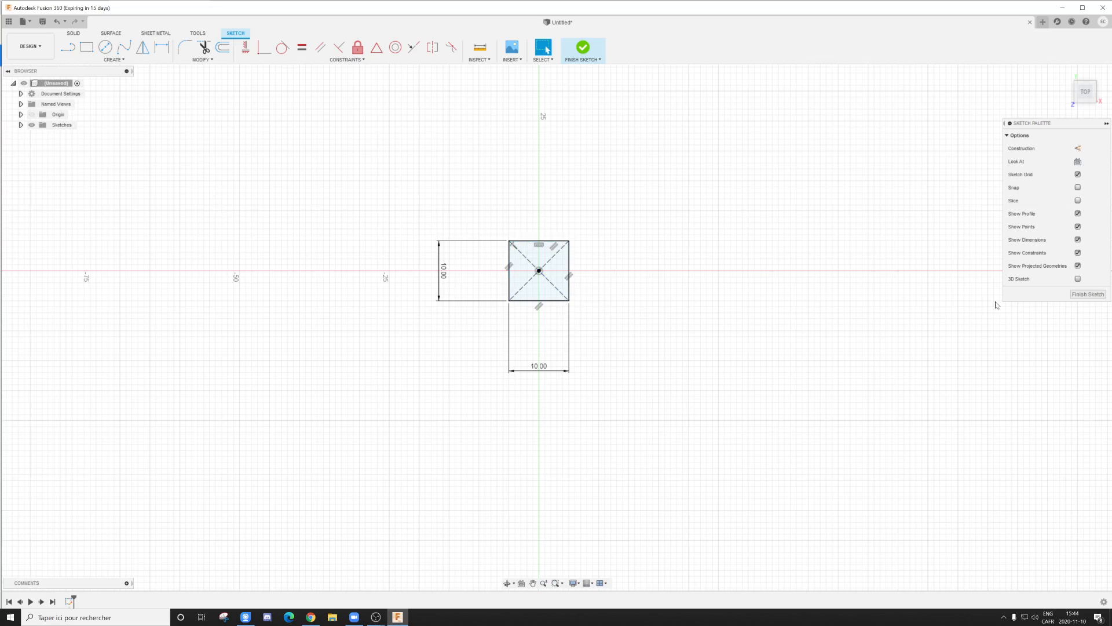
Step: Finish the sketch and extrude the square profile 10 mm as a new body
click(1083, 295)
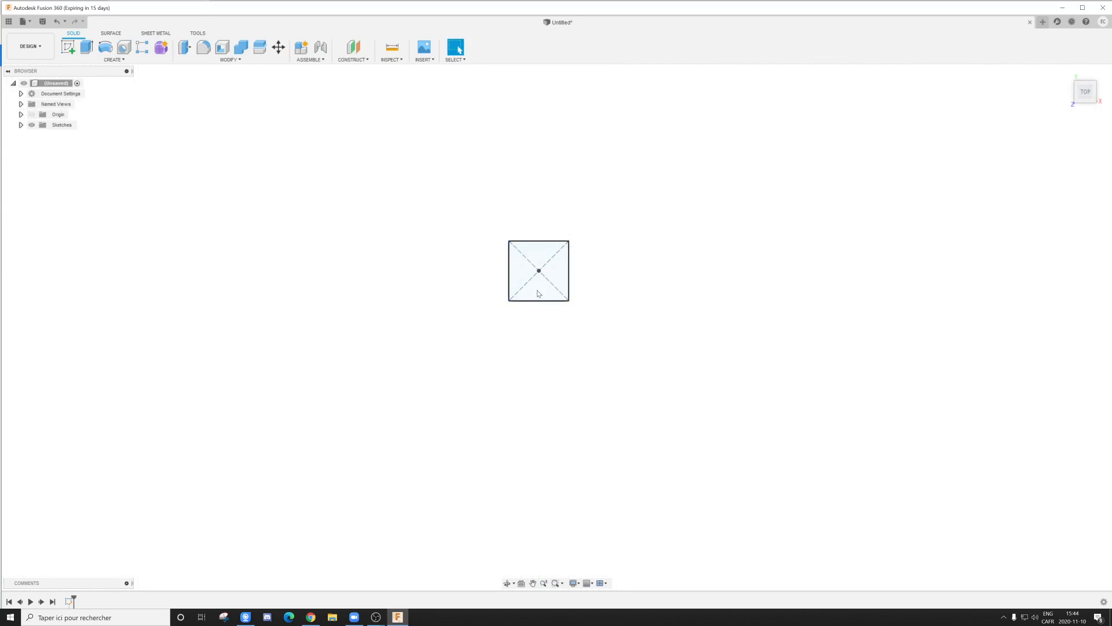
click(537, 292)
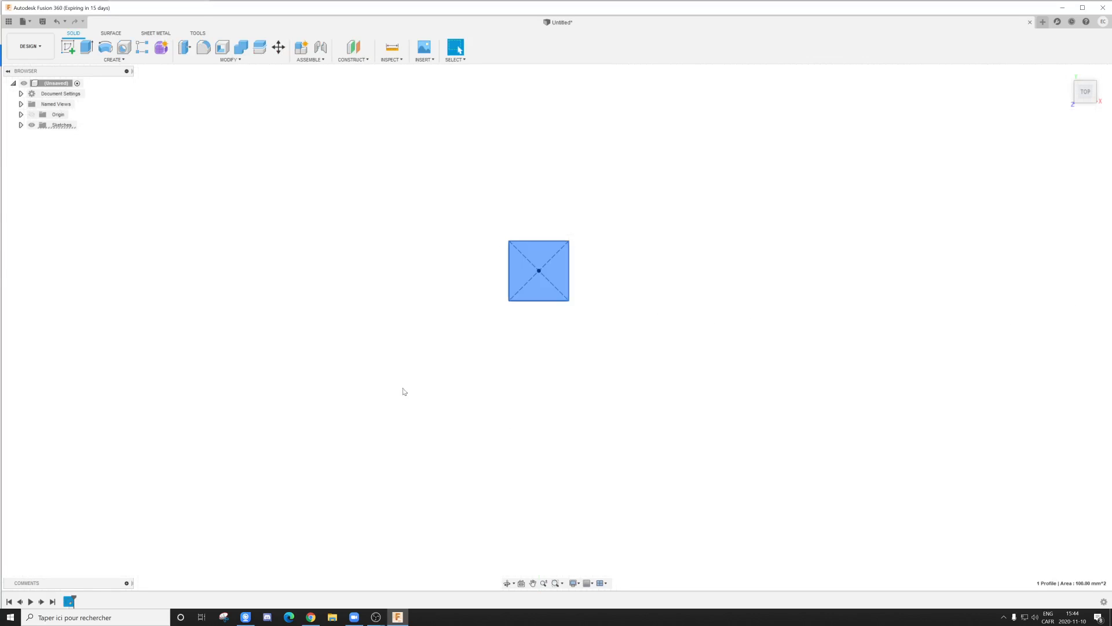
click(87, 48)
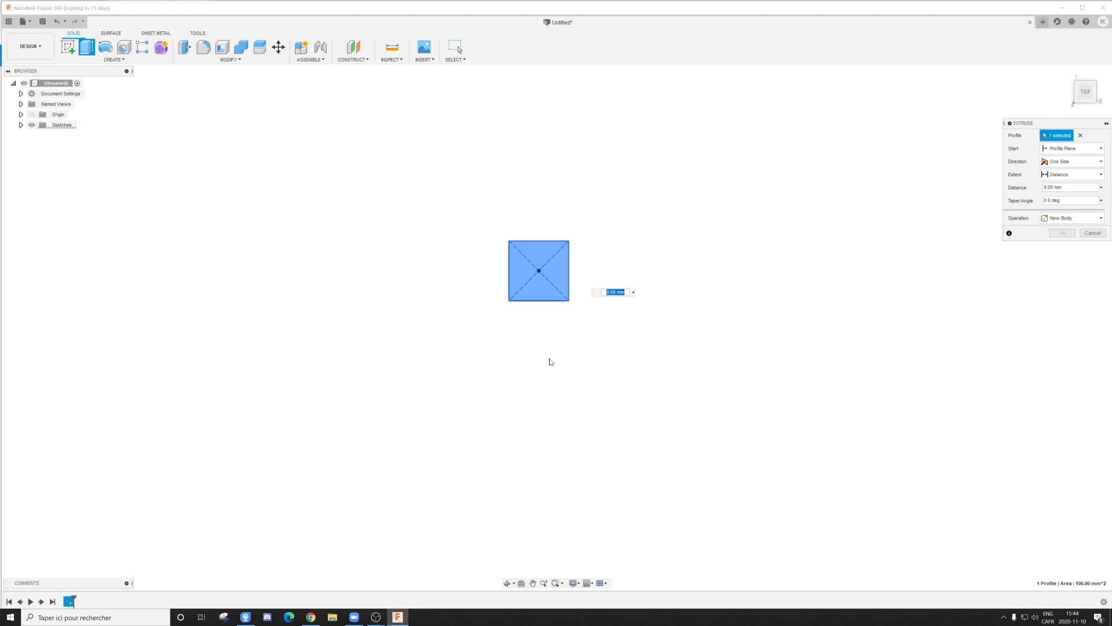
text(10)
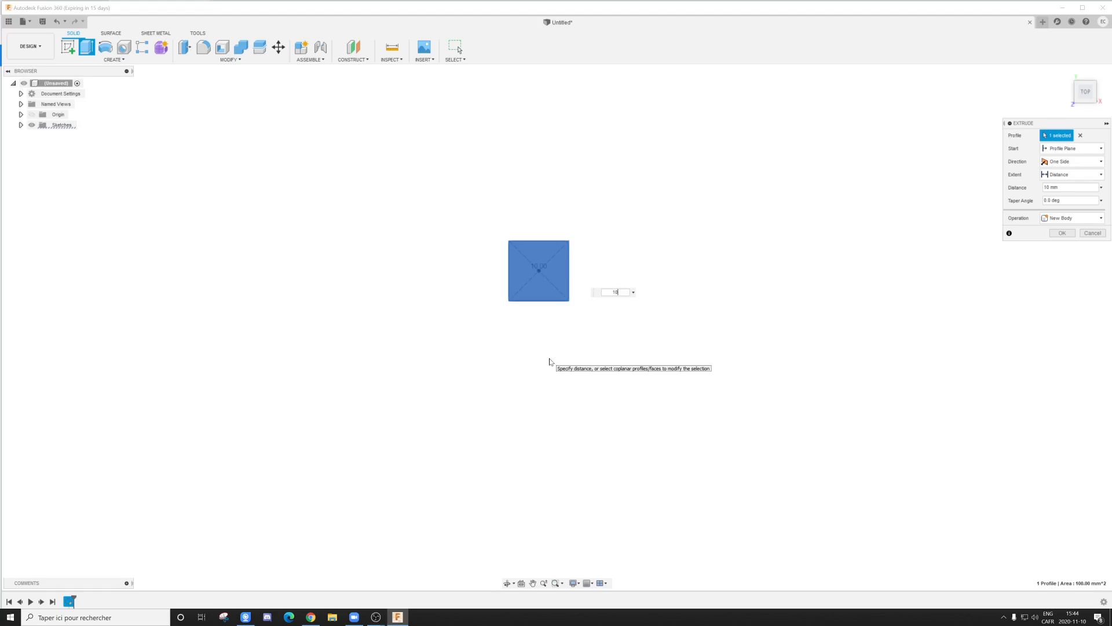
key(Return)
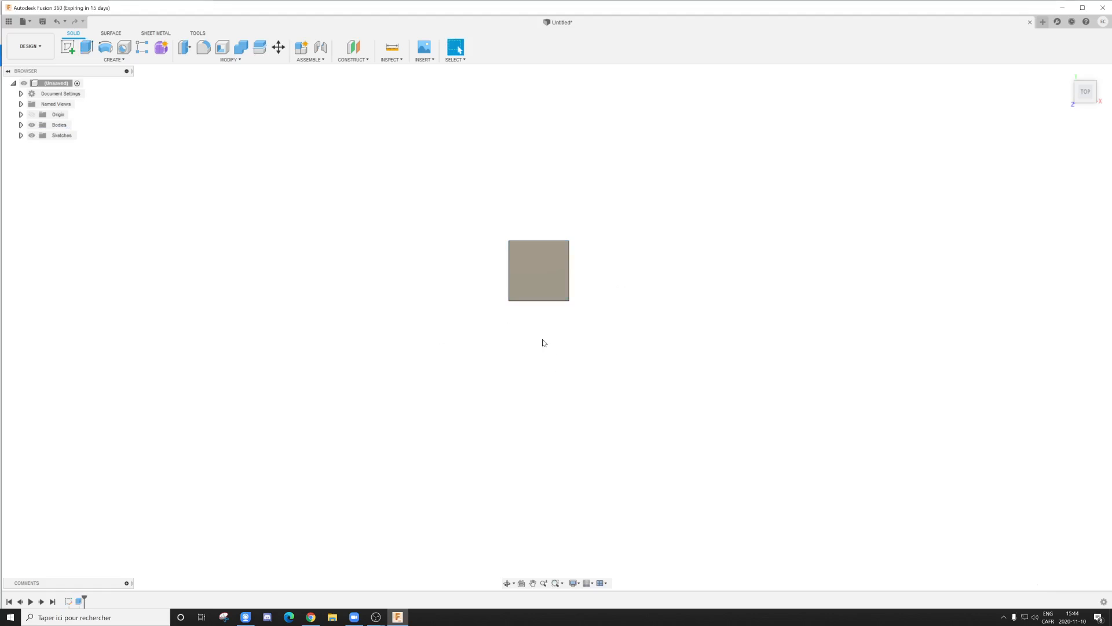
Step: Examine the extruded cube in 3D from several sides
middle_drag(617, 372, 608, 405)
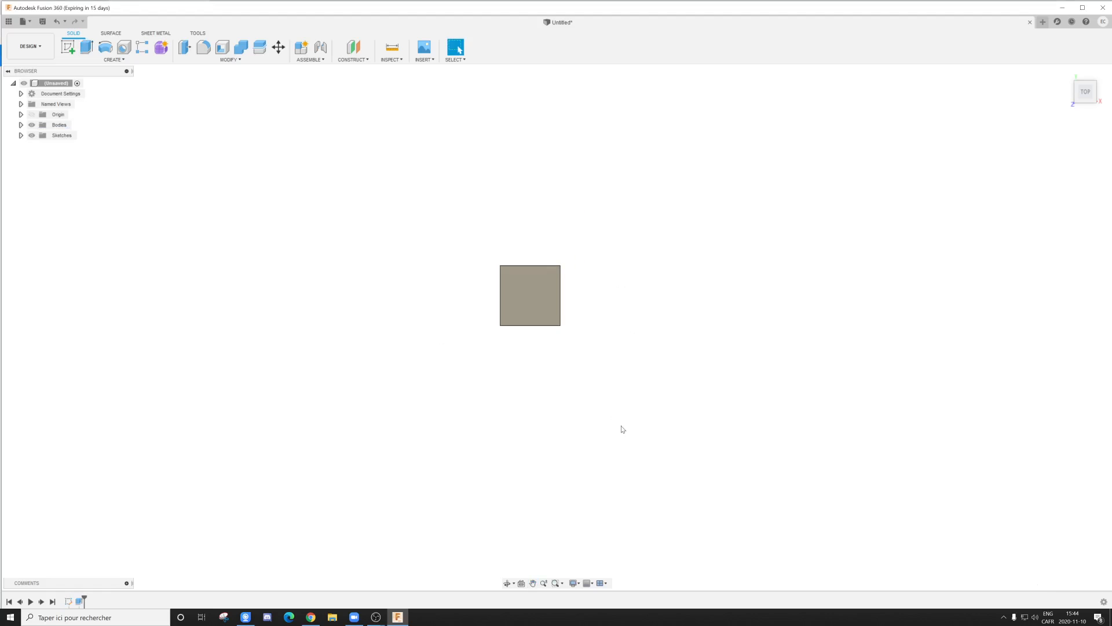
key(e)
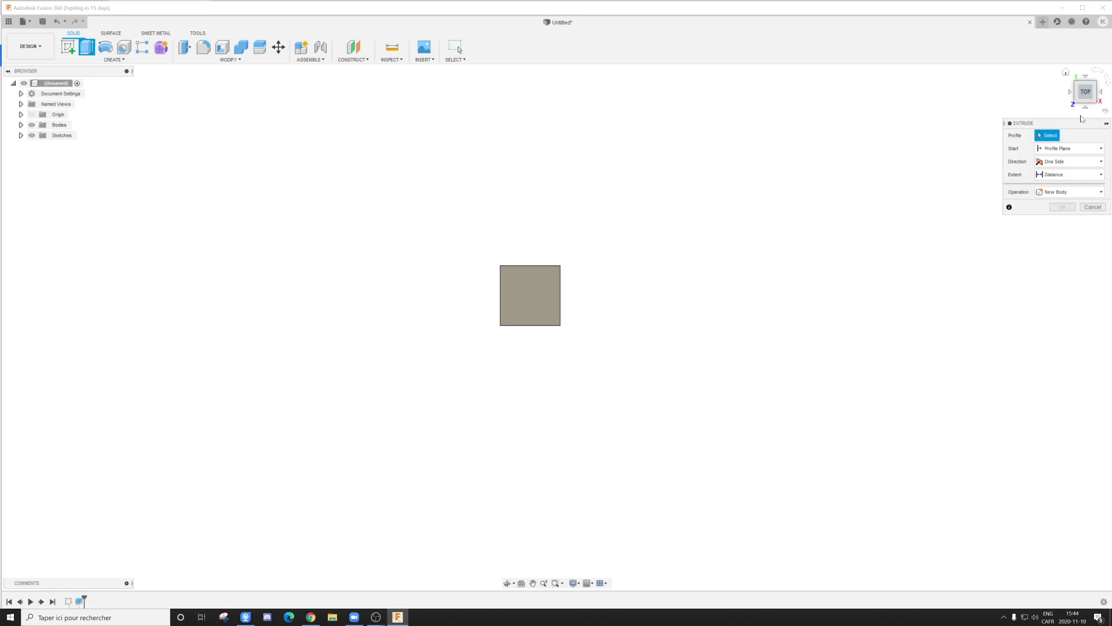
click(1092, 207)
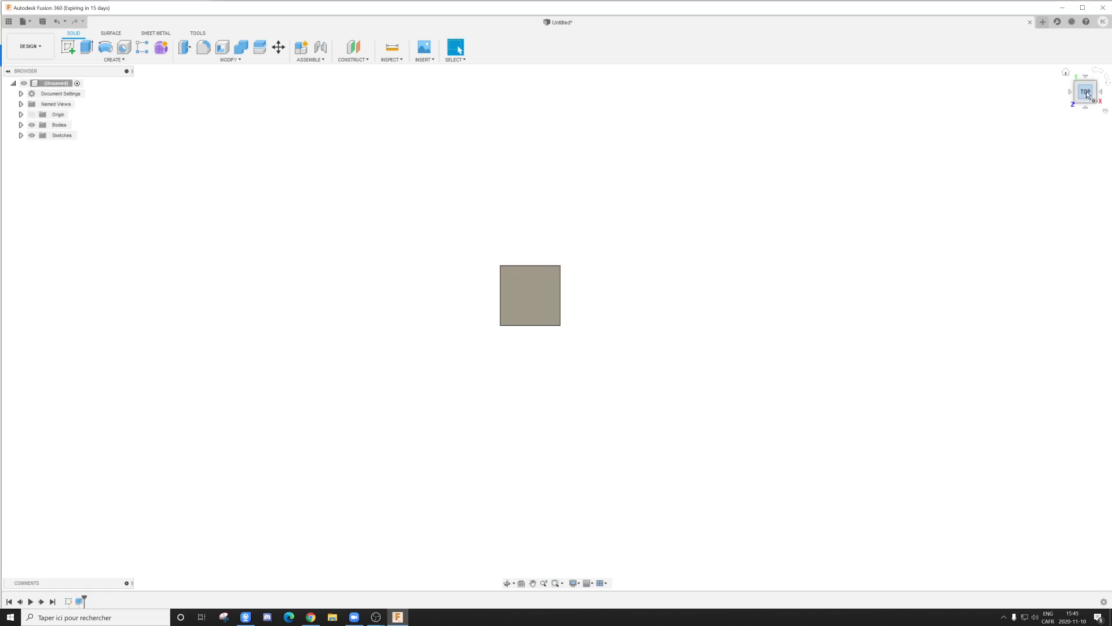
mouse_move(1075, 86)
mouse_down()
mouse_move(1103, 73)
mouse_move(1101, 5)
mouse_move(1081, 34)
mouse_move(1022, 53)
mouse_move(1032, 6)
mouse_move(1052, 8)
mouse_move(1067, 61)
mouse_move(1053, 3)
mouse_move(1057, 56)
mouse_move(1050, 13)
mouse_move(1045, 32)
mouse_up()
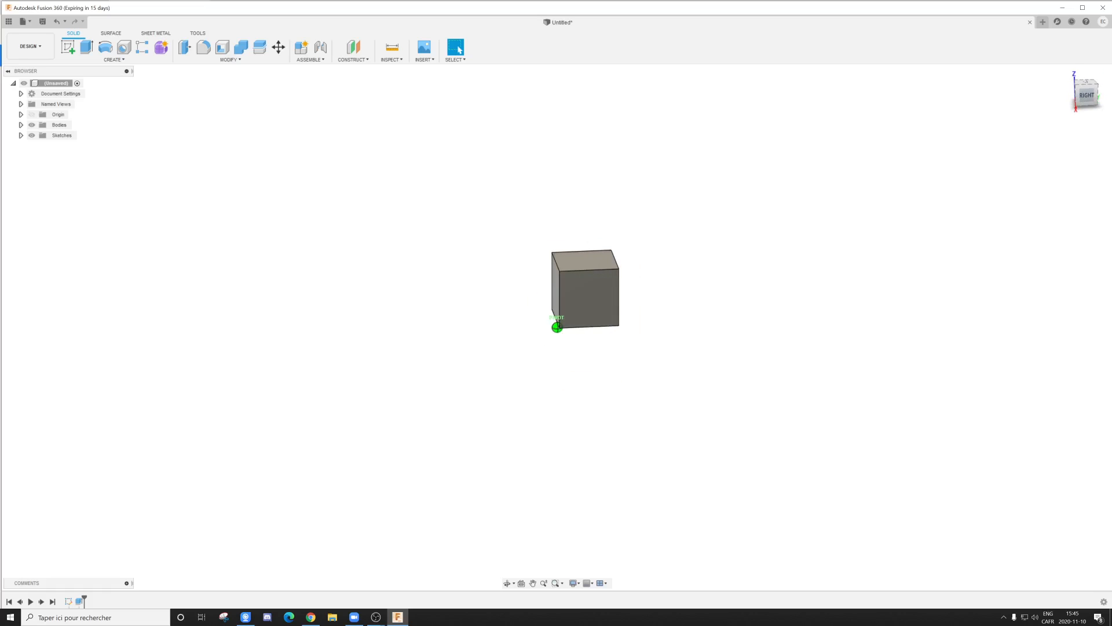
shift+middle_drag(750, 387, 633, 392)
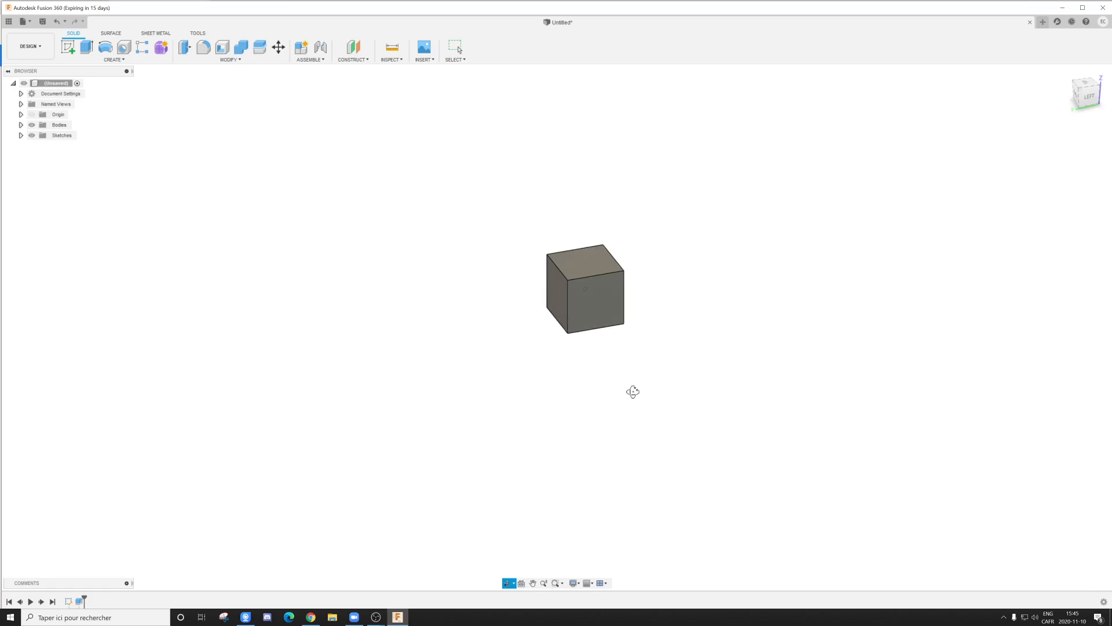
shift+middle_drag(632, 391, 654, 381)
mouse_move(647, 392)
shift+middle_down()
mouse_move(638, 402)
mouse_move(654, 405)
mouse_move(650, 378)
mouse_move(654, 386)
shift+middle_up()
key(Escape)
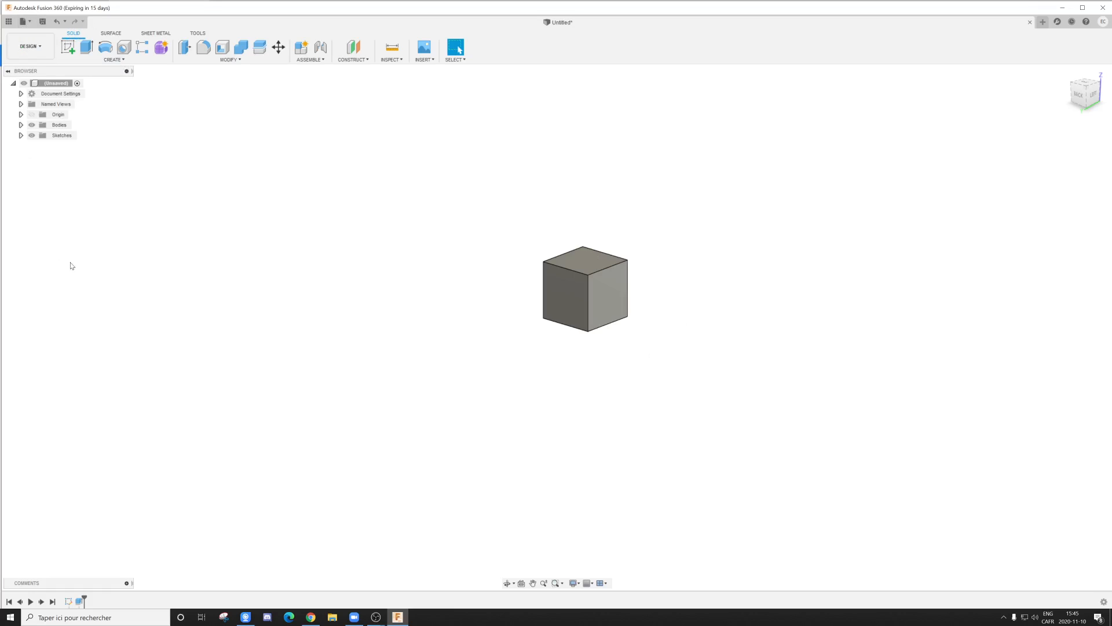
Step: Save the design under the name "cube" in My First Project
click(26, 22)
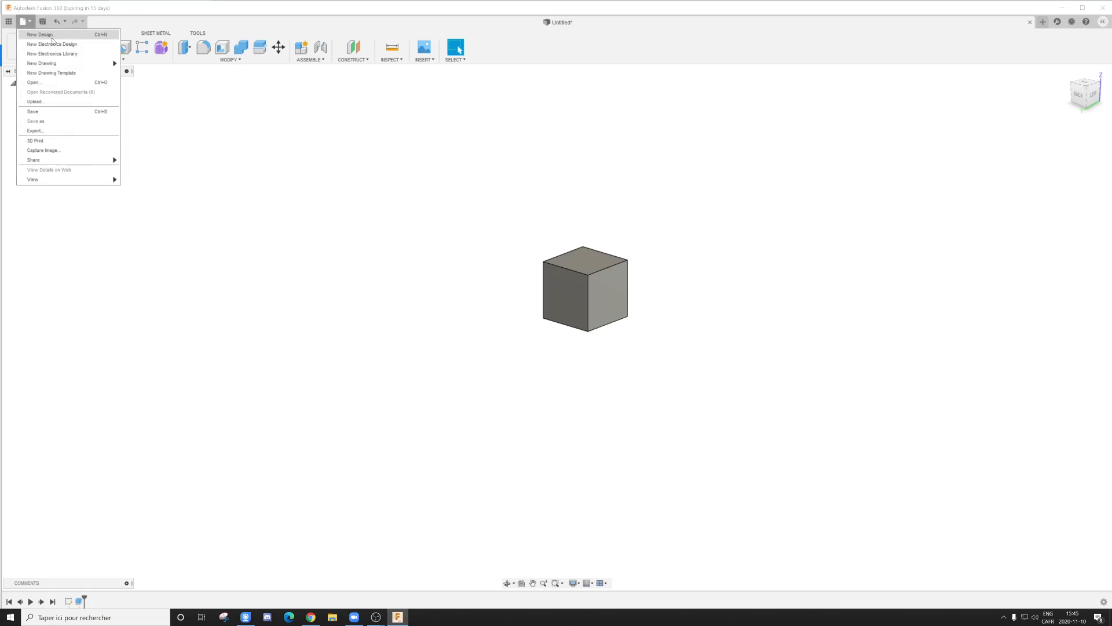
click(45, 113)
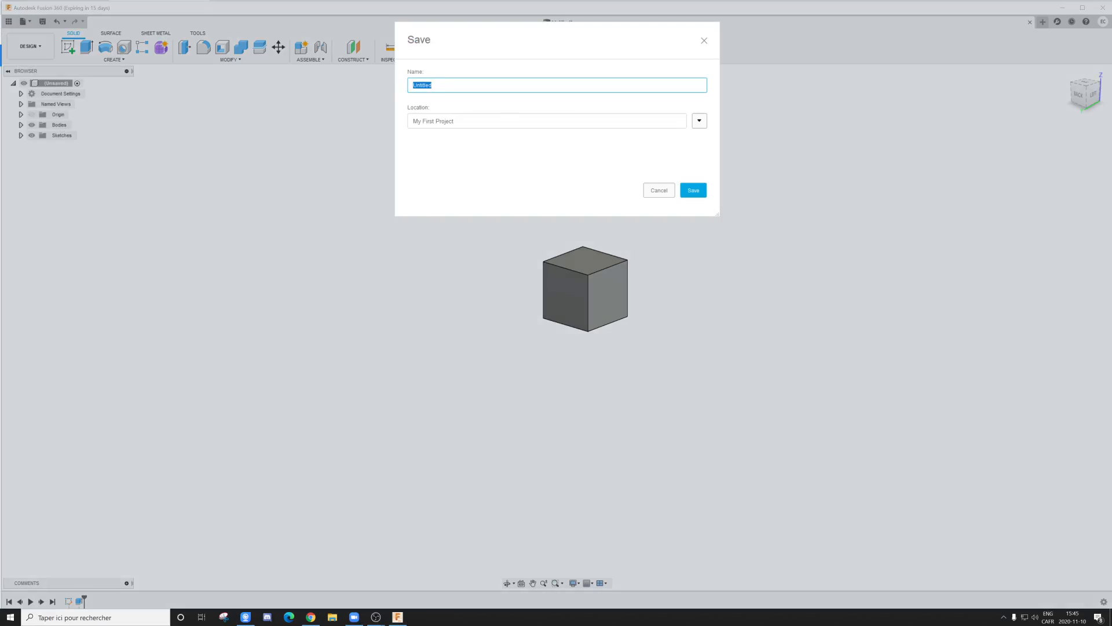
text(cube)
click(695, 189)
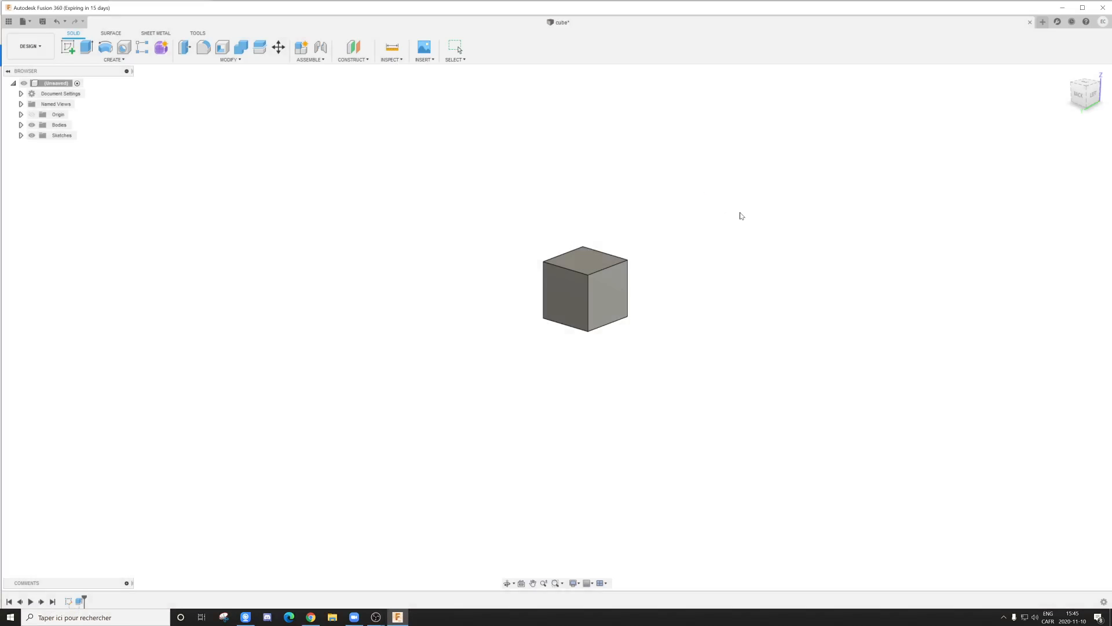
Step: Export the cube design to the desktop as an STL file named "cube v1"
click(31, 23)
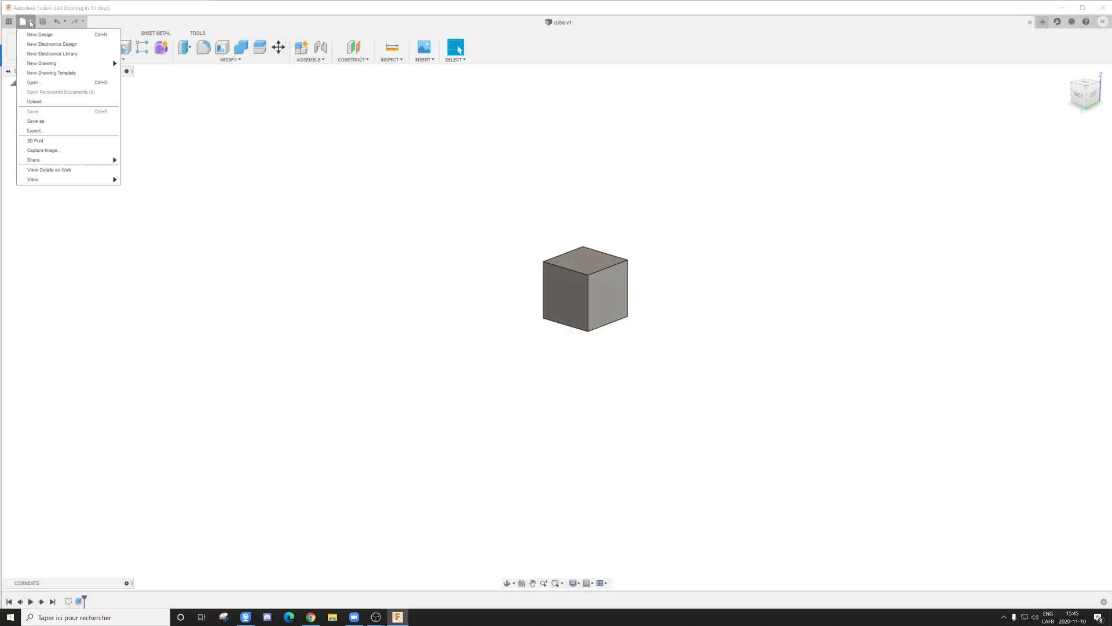
click(35, 131)
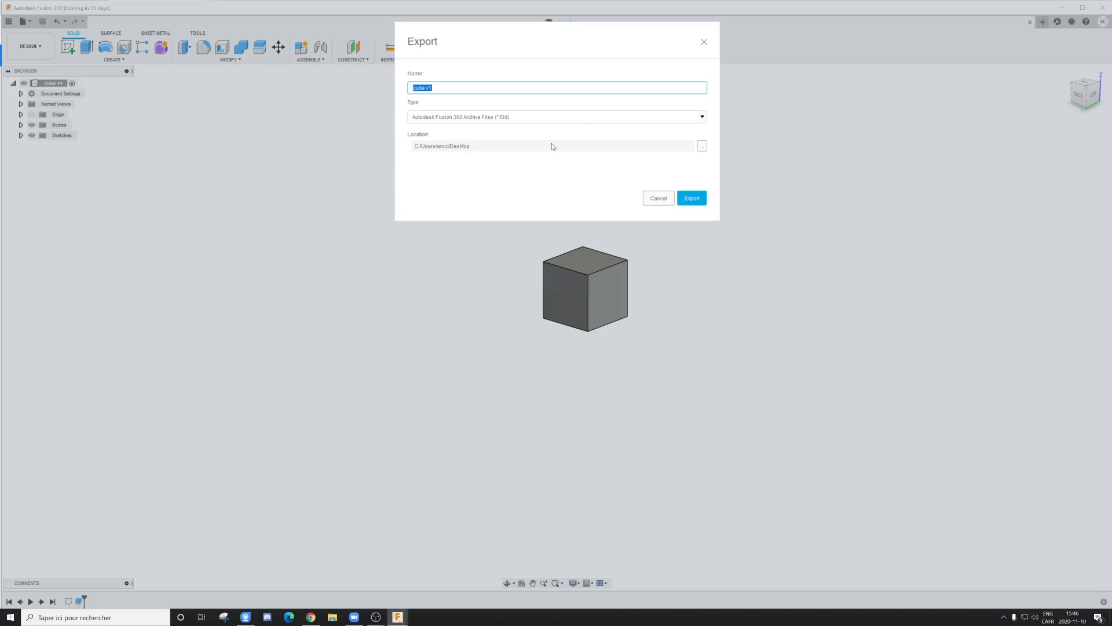
click(572, 121)
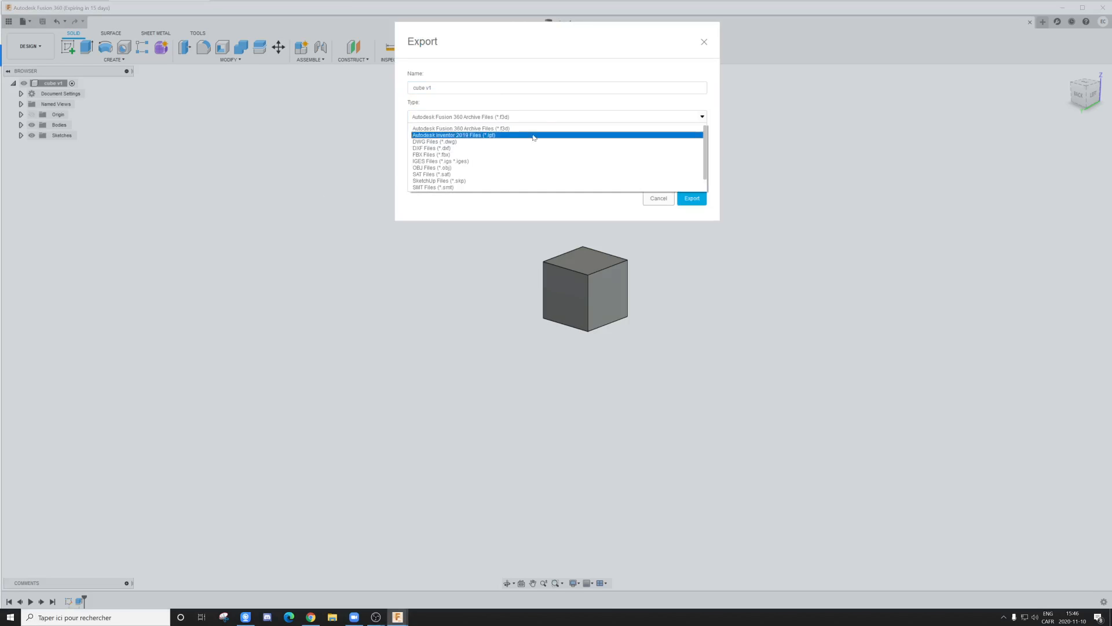
scroll(465, 155, down, 1)
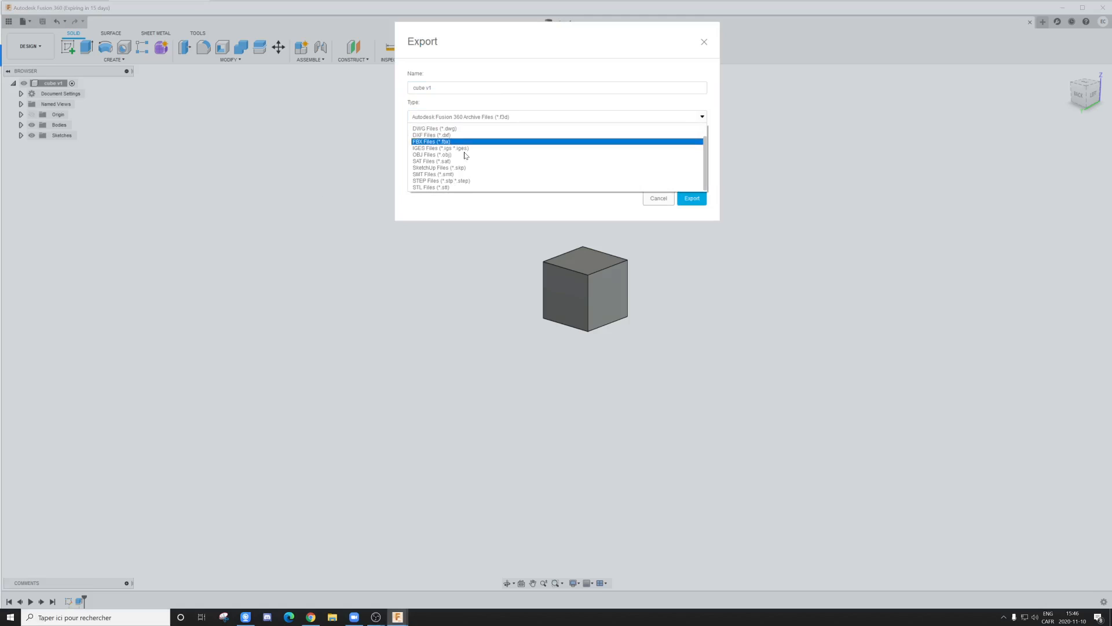
click(447, 187)
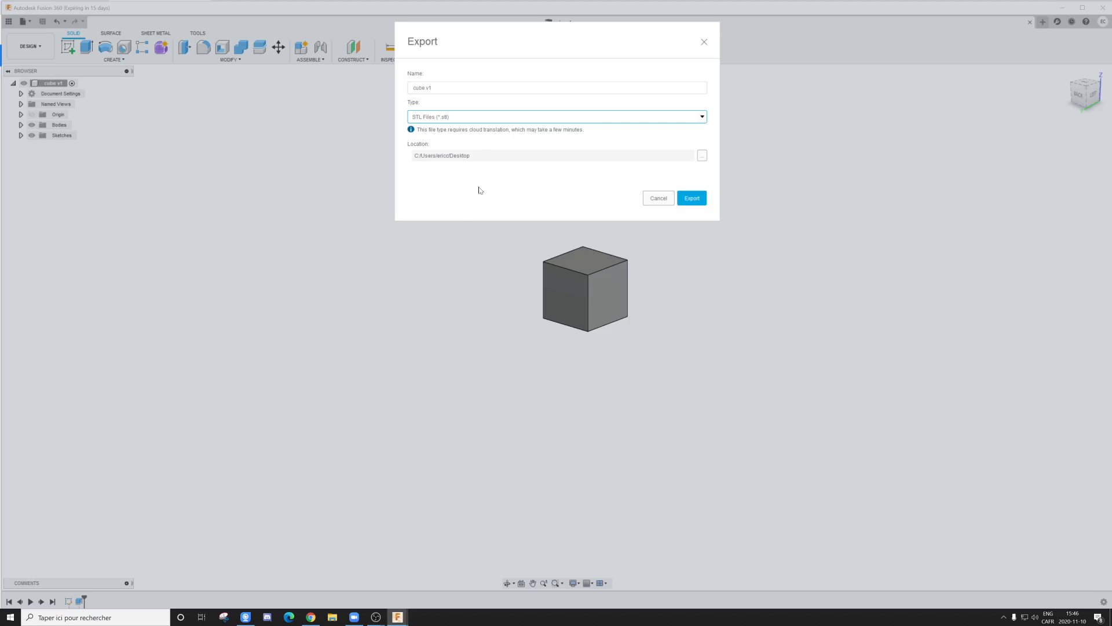
click(691, 198)
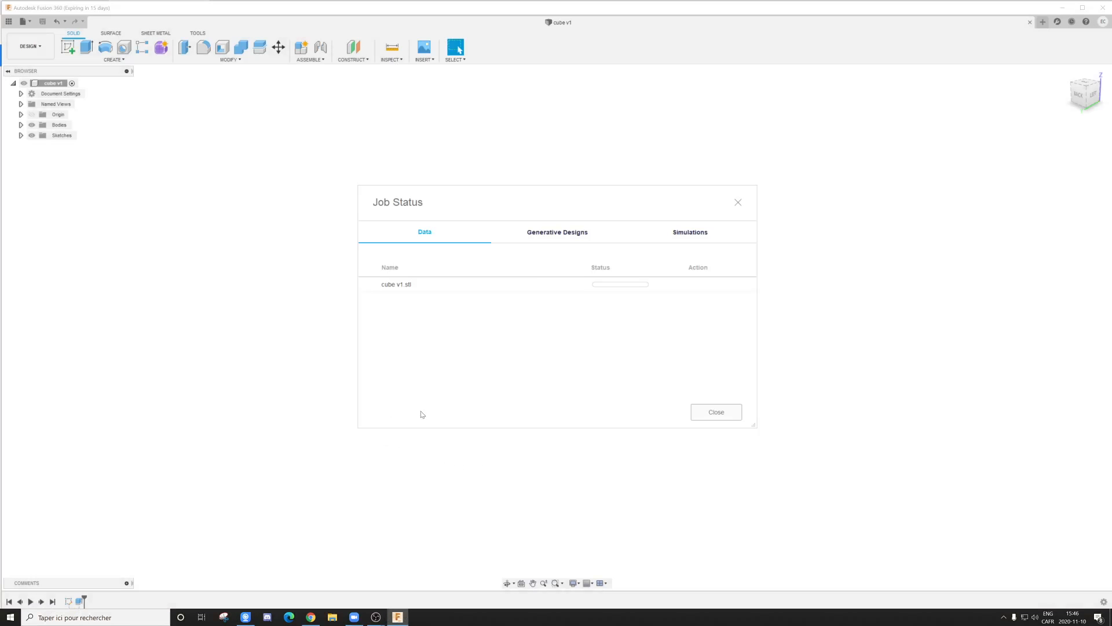